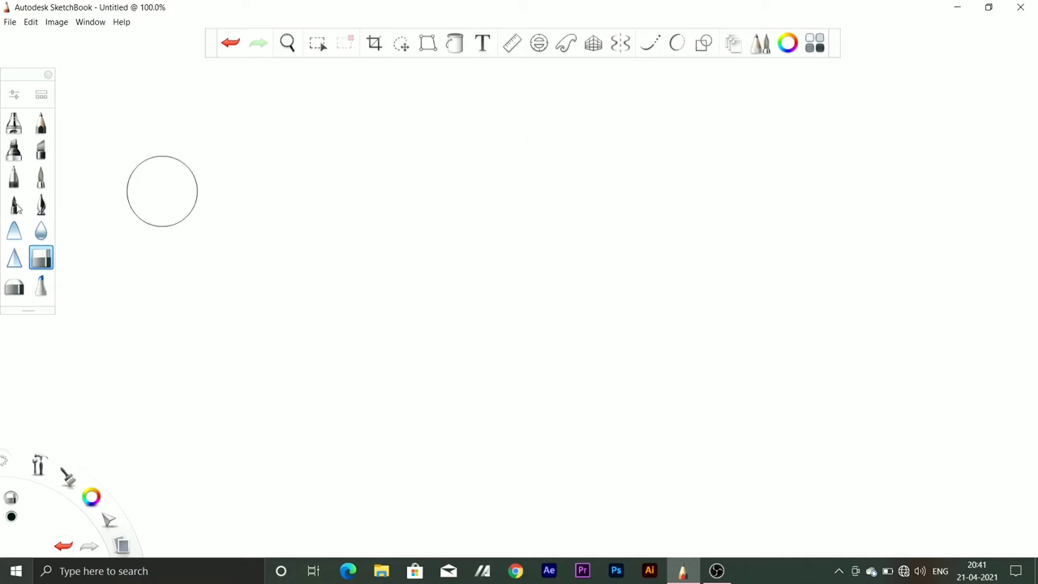
Handwrite 'How to draw Simple Abstract' across the canvas with a brush
left_click(14, 152)
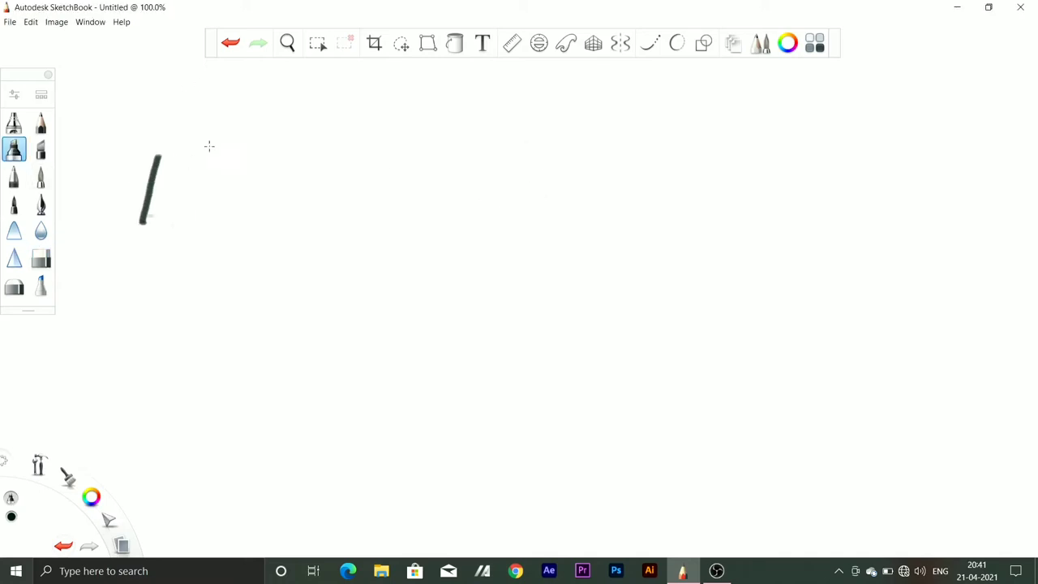
left_click_drag(248, 185, 337, 164)
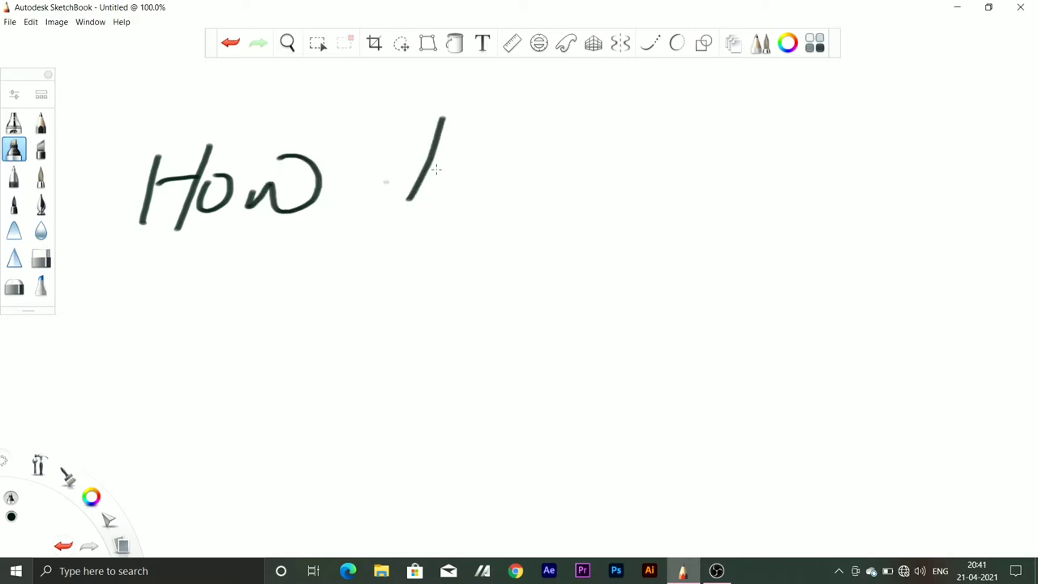
left_click_drag(552, 171, 706, 189)
left_click_drag(307, 286, 328, 364)
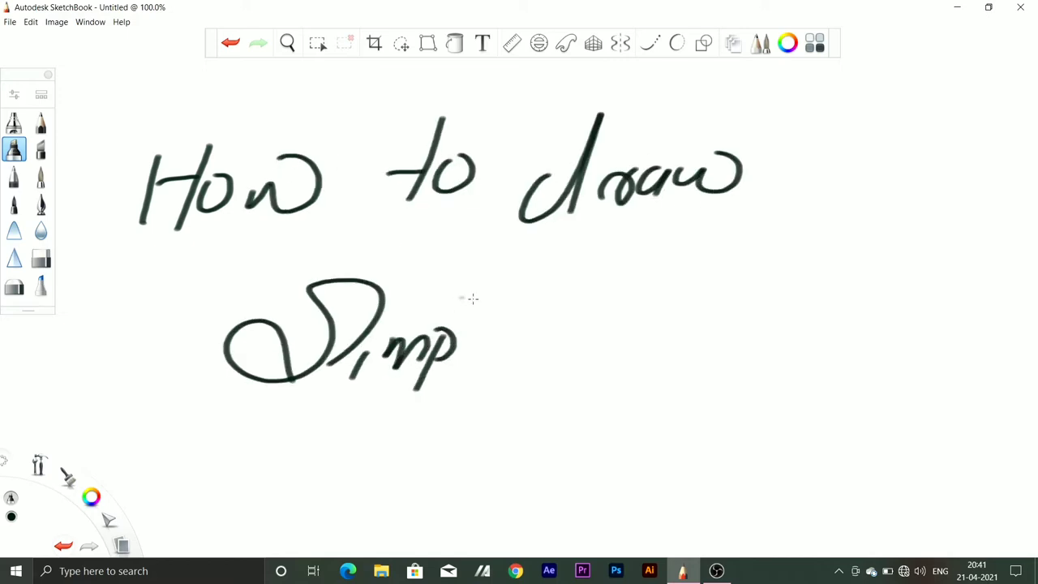
mouse_move(473, 312)
left_mouse_down()
mouse_move(516, 370)
mouse_move(615, 377)
left_mouse_up()
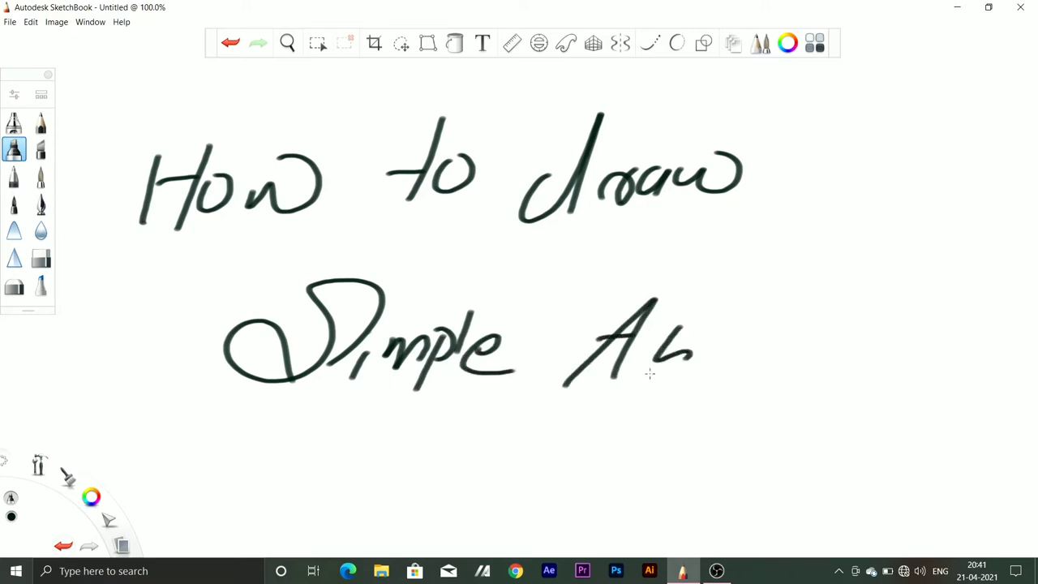
left_click_drag(797, 343, 858, 324)
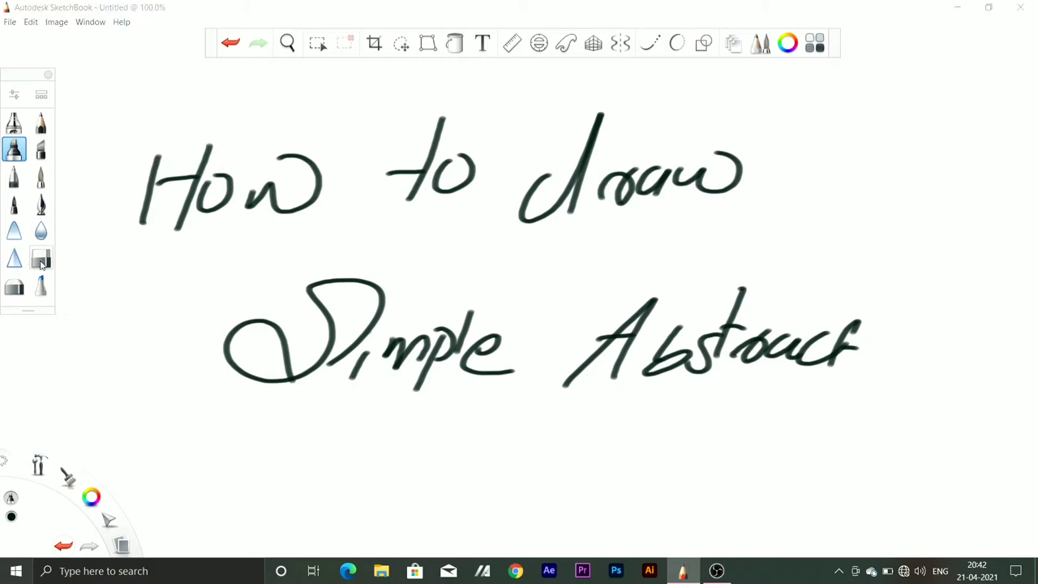
Erase most of the handwritten title with the eraser, leaving a small fragment
left_click(41, 258)
left_click_drag(154, 195, 199, 187)
mouse_move(229, 257)
left_mouse_down()
mouse_move(382, 186)
mouse_move(355, 215)
mouse_move(617, 151)
left_mouse_up()
mouse_move(762, 208)
left_mouse_down()
mouse_move(371, 287)
mouse_move(262, 400)
mouse_move(456, 399)
mouse_move(682, 364)
mouse_move(673, 379)
left_mouse_up()
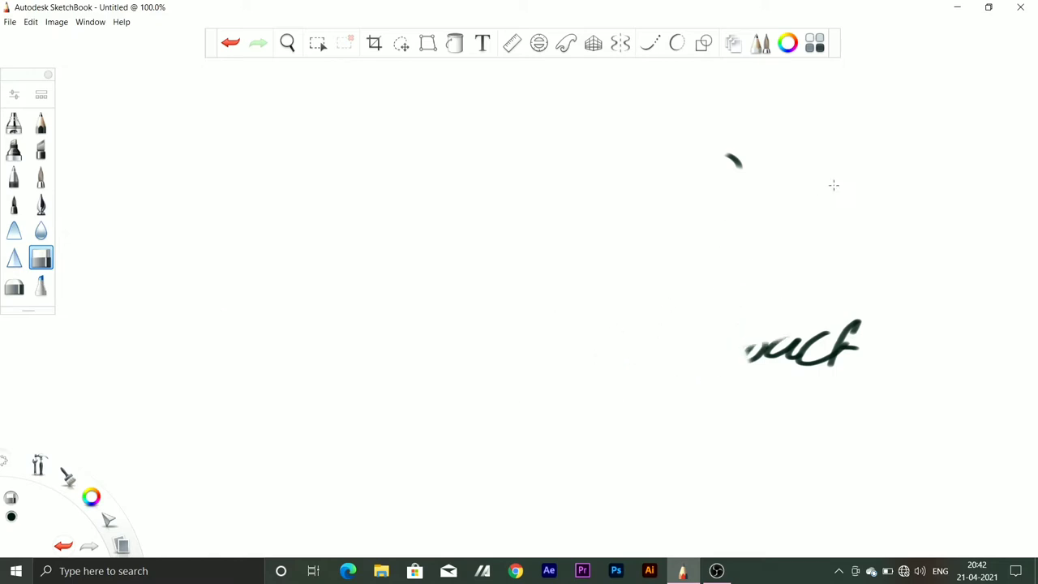
Draw long overlapping looping pencil scribbles from top-left to bottom-right of the canvas
left_click(14, 148)
mouse_move(183, 142)
left_mouse_down()
mouse_move(395, 111)
mouse_move(419, 319)
mouse_move(414, 292)
mouse_move(282, 404)
left_mouse_up()
mouse_move(314, 347)
left_mouse_down()
mouse_move(557, 114)
mouse_move(614, 310)
mouse_move(584, 424)
mouse_move(716, 355)
mouse_move(746, 159)
mouse_move(672, 378)
mouse_move(601, 410)
mouse_move(72, 473)
left_mouse_up()
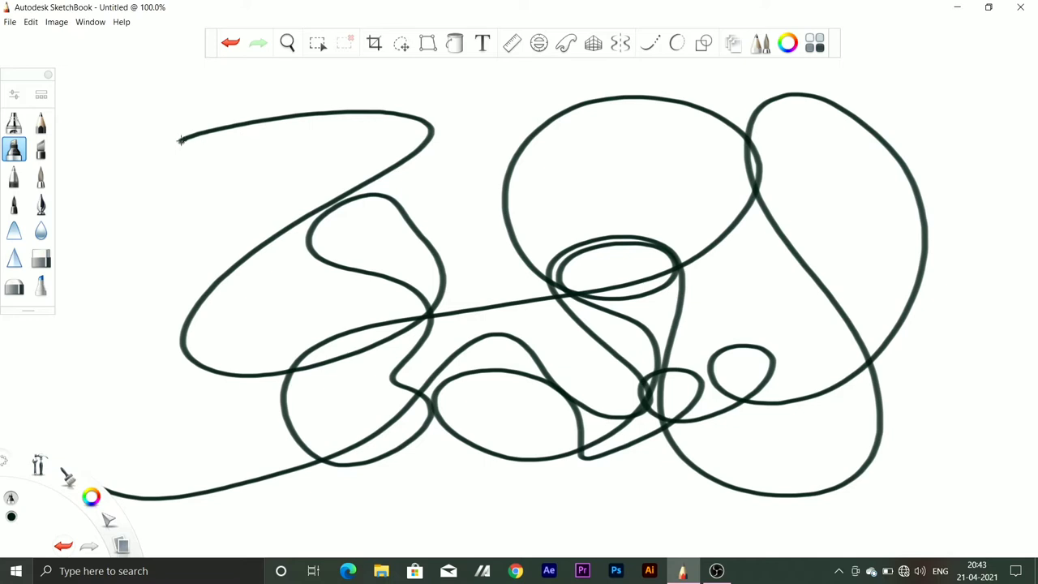
mouse_move(182, 142)
left_mouse_down()
mouse_move(332, 129)
mouse_move(463, 170)
mouse_move(69, 349)
left_mouse_up()
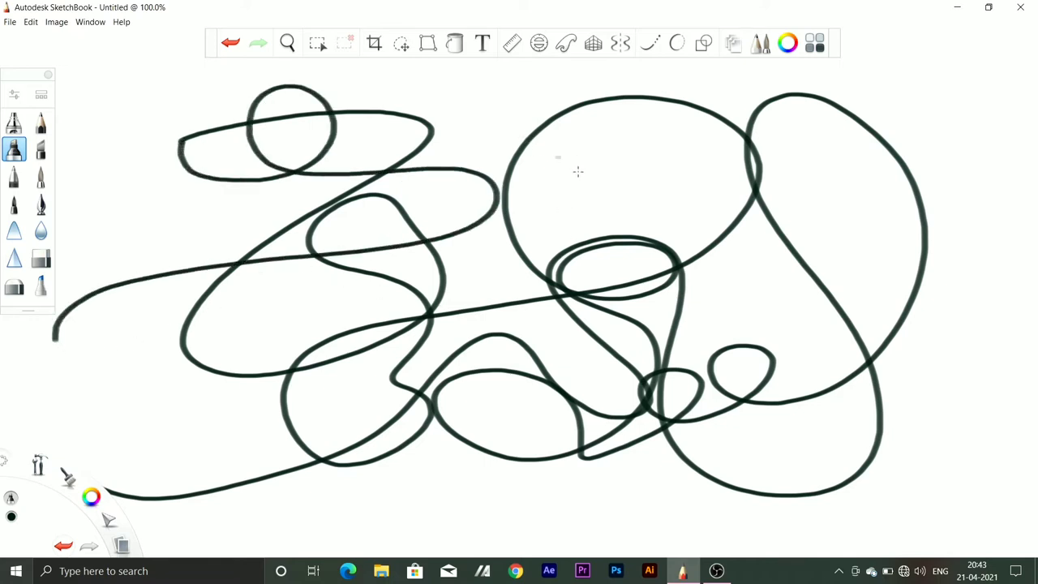
mouse_move(477, 113)
left_mouse_down()
mouse_move(528, 209)
mouse_move(910, 416)
left_mouse_up()
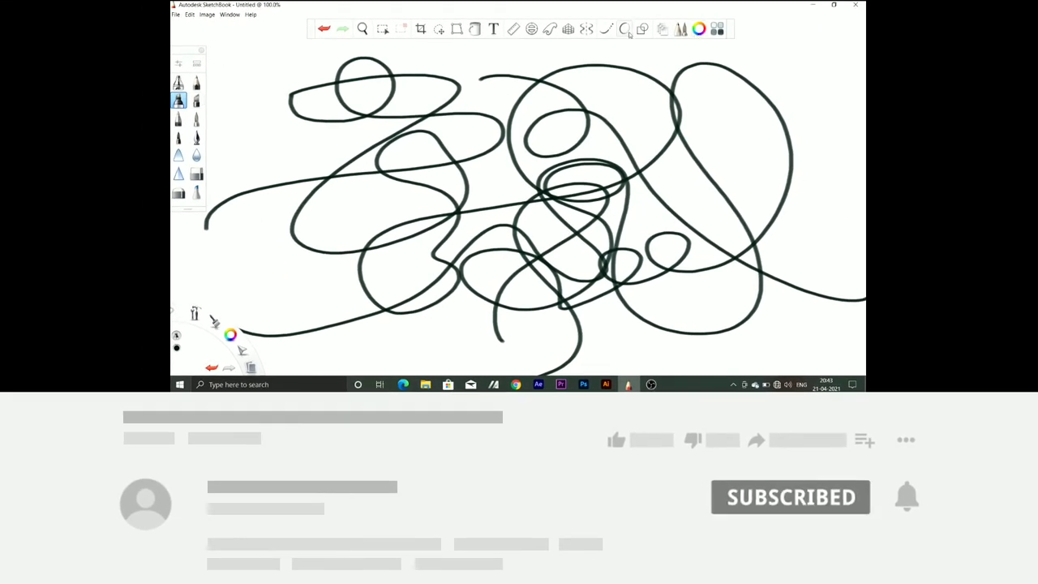
Add an empty Layer3, duplicate the scribble layer as Layer1-1, and select Layer3
left_click(663, 28)
left_click(784, 150)
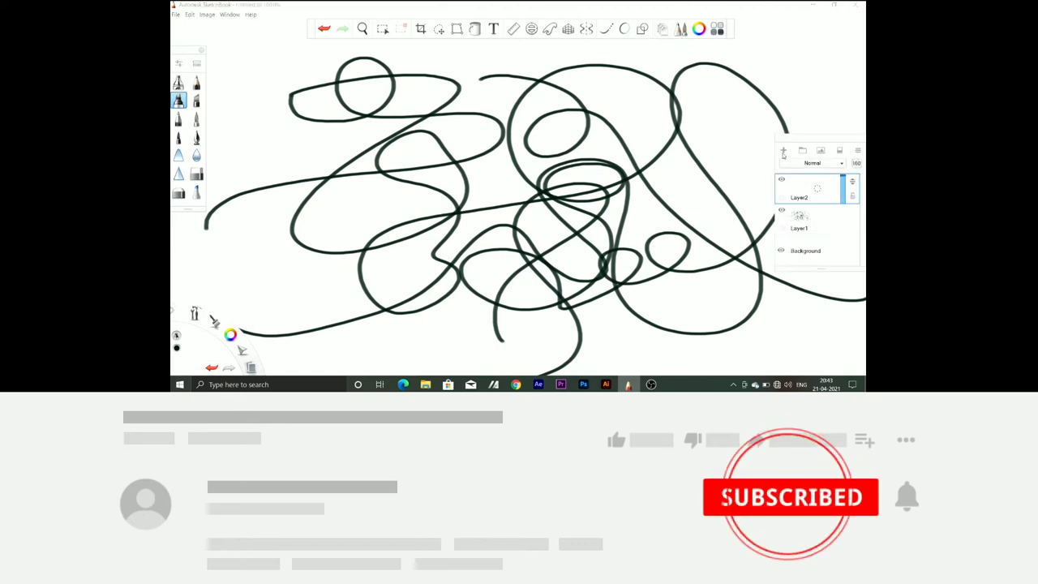
left_click(699, 28)
left_click(743, 81)
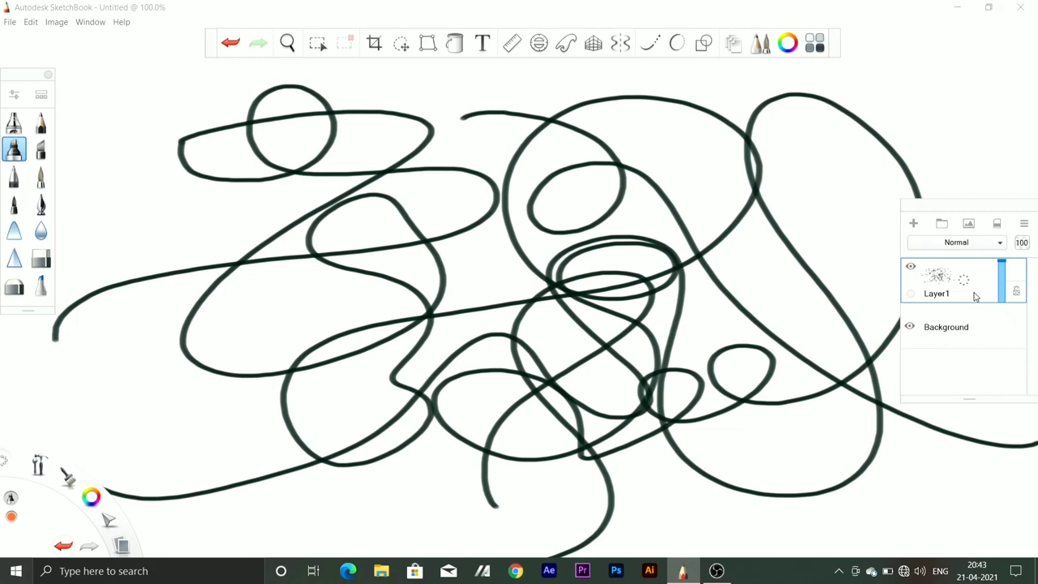
left_click(913, 223)
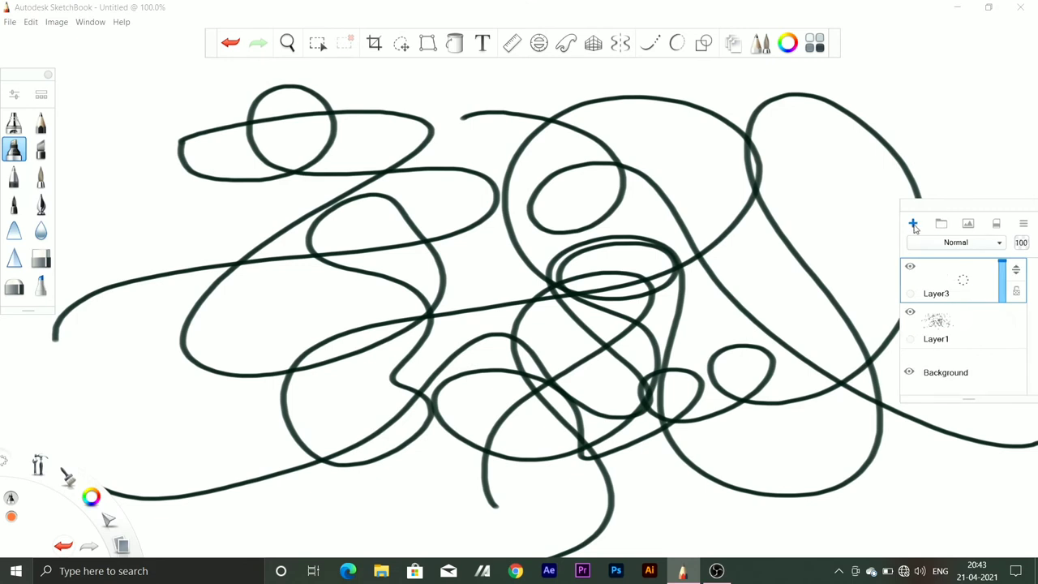
left_click(941, 324)
left_click(988, 293)
left_click(988, 294)
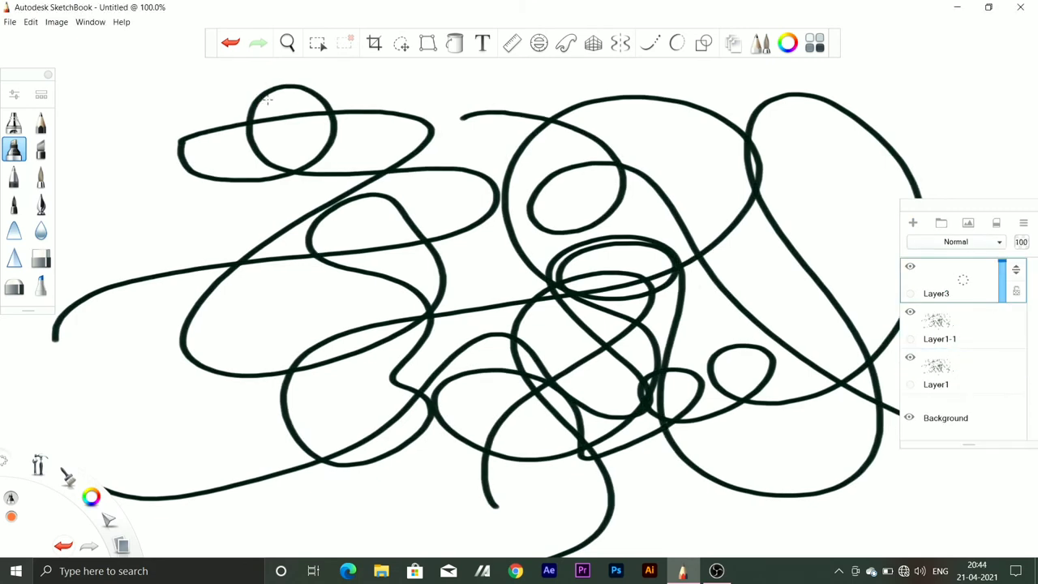
Move Layer3 below Layer1-1 and fill loop regions with light green and dark green
left_click_drag(941, 280, 941, 327)
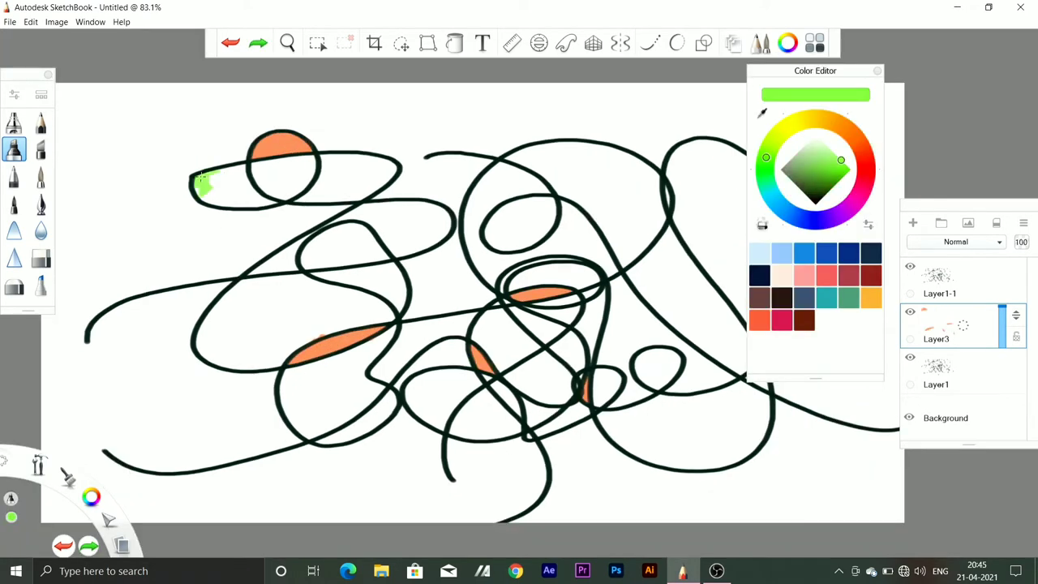
left_click_drag(202, 181, 253, 200)
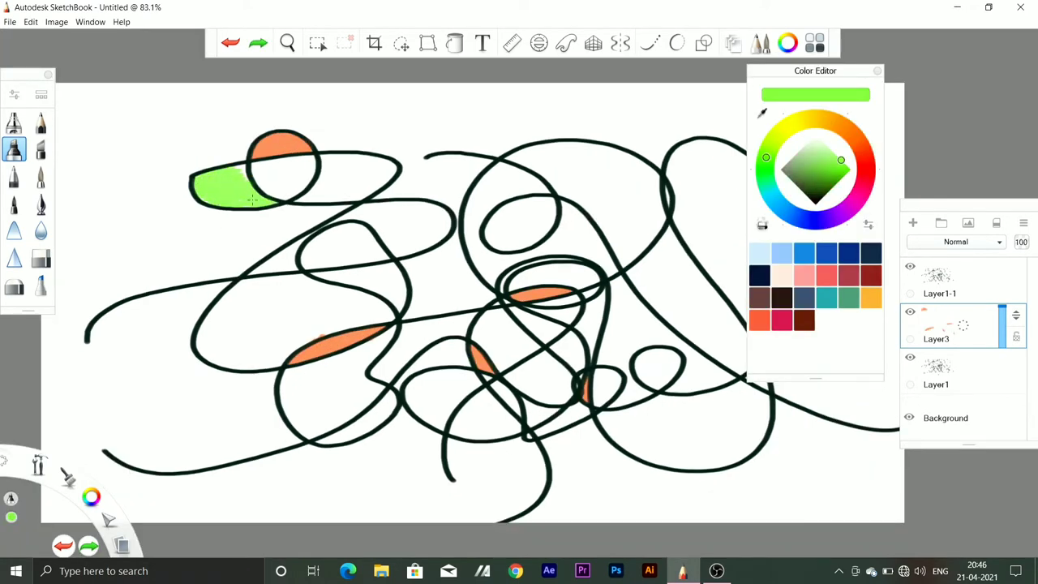
left_click_drag(559, 339, 580, 365)
left_click(324, 262, "alt")
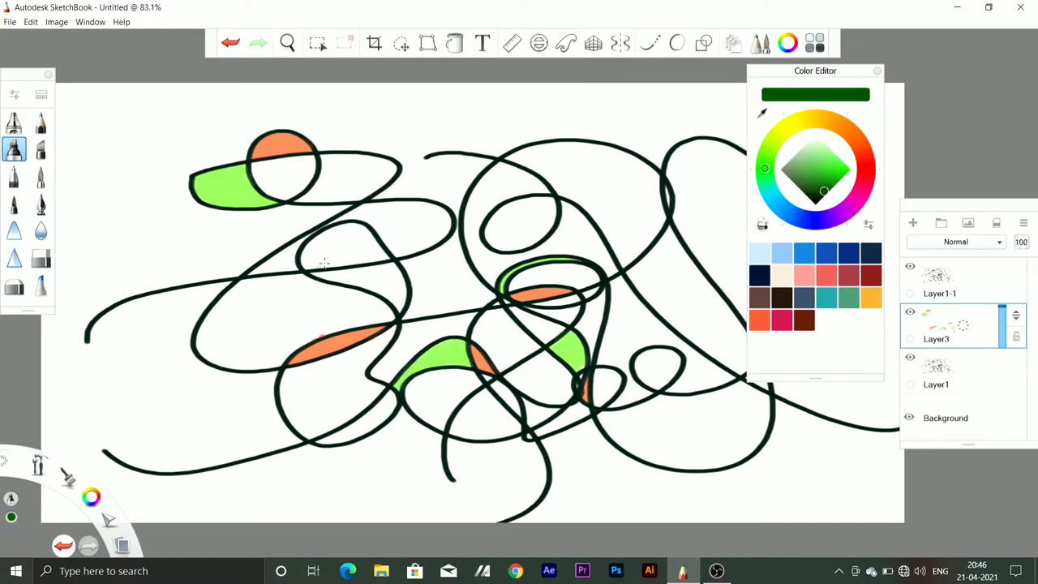
left_click_drag(664, 381, 673, 361)
Fill the upper-middle loop purple and the left, central and right loops magenta
left_click(828, 219)
left_click(833, 173)
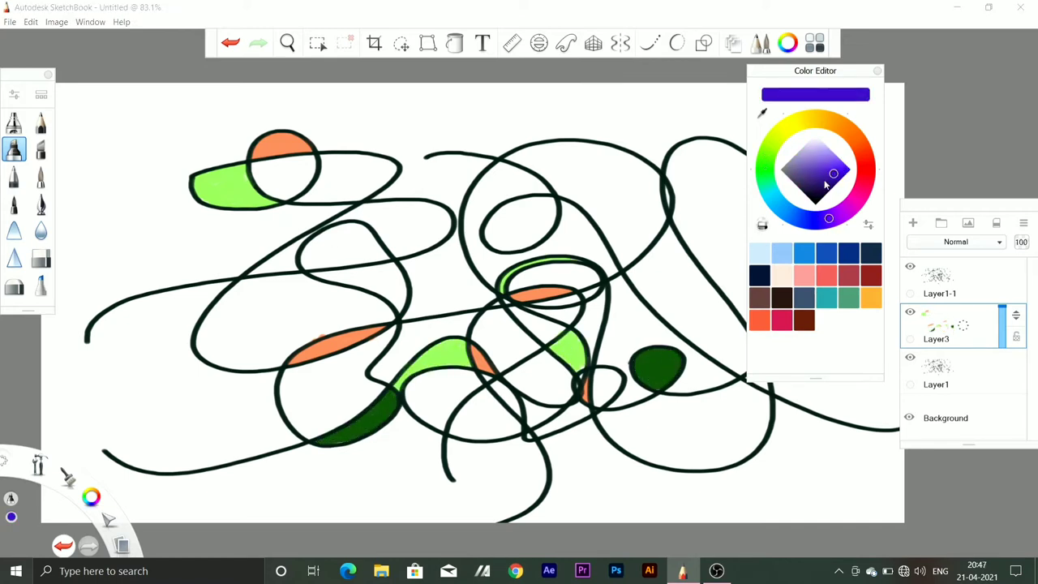
left_click_drag(491, 235, 533, 201)
left_click(849, 207)
left_click_drag(604, 292, 585, 356)
left_click_drag(312, 280, 401, 272)
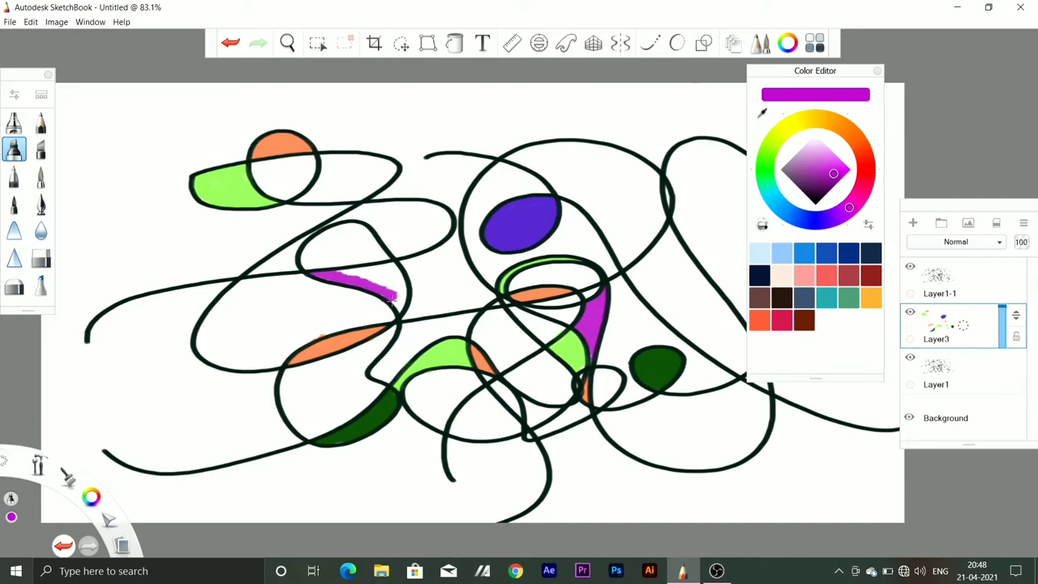
mouse_move(552, 164)
left_mouse_down()
mouse_move(645, 304)
mouse_move(646, 189)
left_mouse_up()
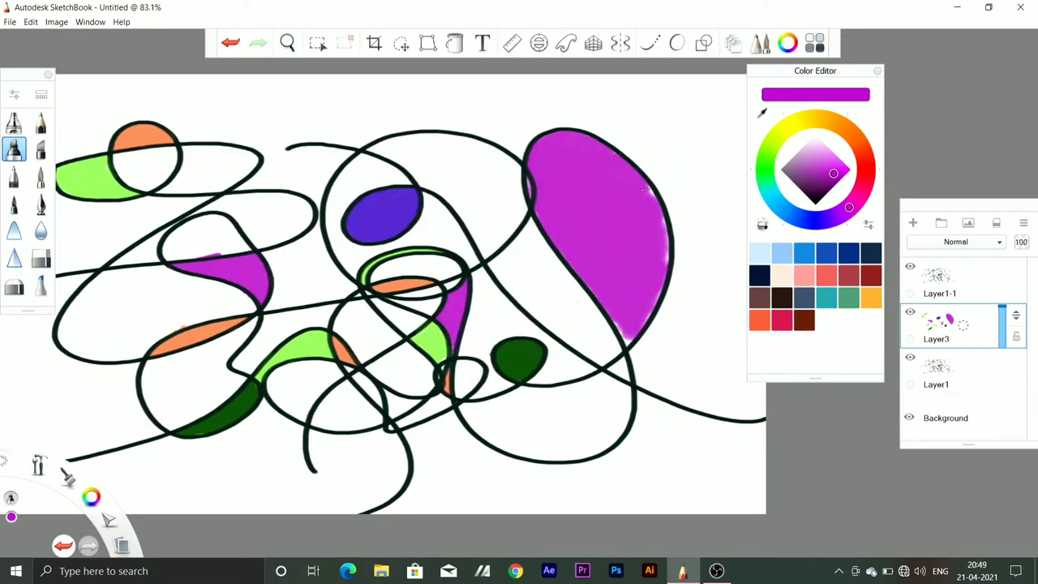
Paint red around the purple blob, the left loop and beside the green shape
left_click(867, 172)
mouse_move(406, 166)
left_mouse_down()
mouse_move(396, 246)
mouse_move(461, 223)
left_mouse_up()
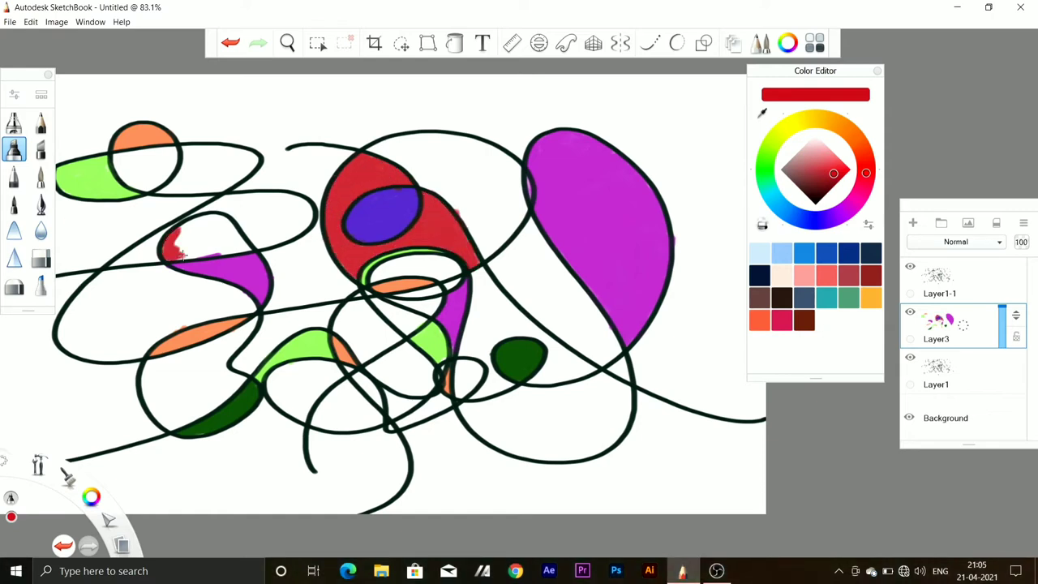
left_click_drag(182, 254, 237, 241)
left_click_drag(381, 350, 426, 382)
left_click_drag(272, 387, 322, 362)
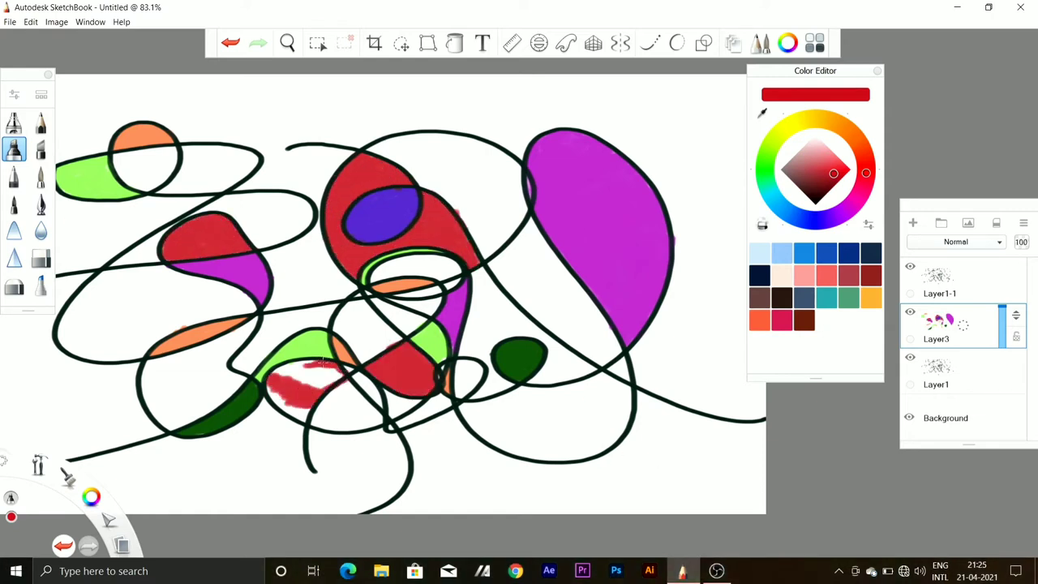
Fill loops with cyan, the left area dark blue, and below the orange shape magenta
left_click(773, 195)
left_click_drag(371, 277, 414, 258)
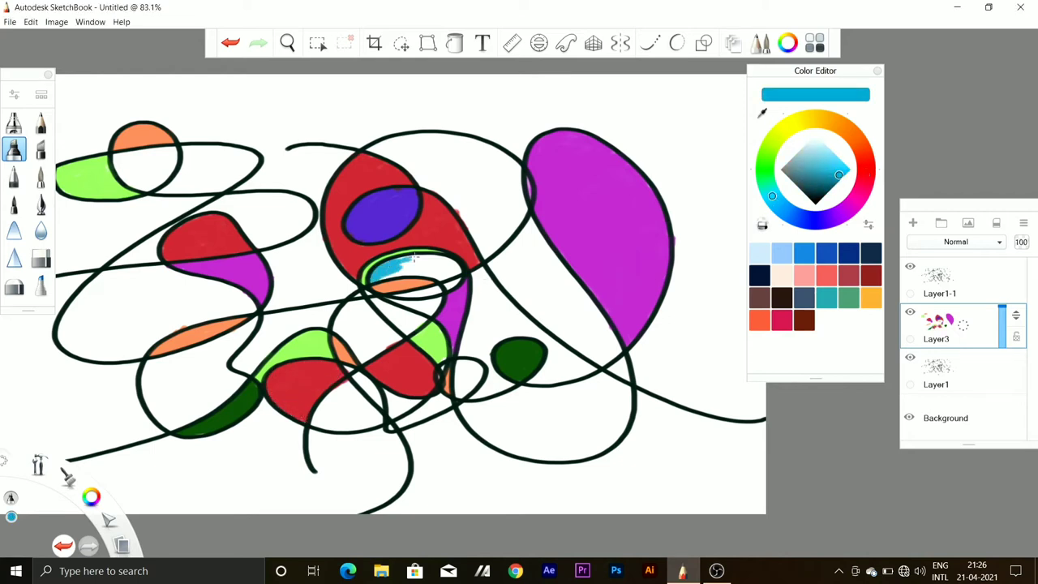
left_click_drag(179, 183, 258, 158)
left_click(816, 220)
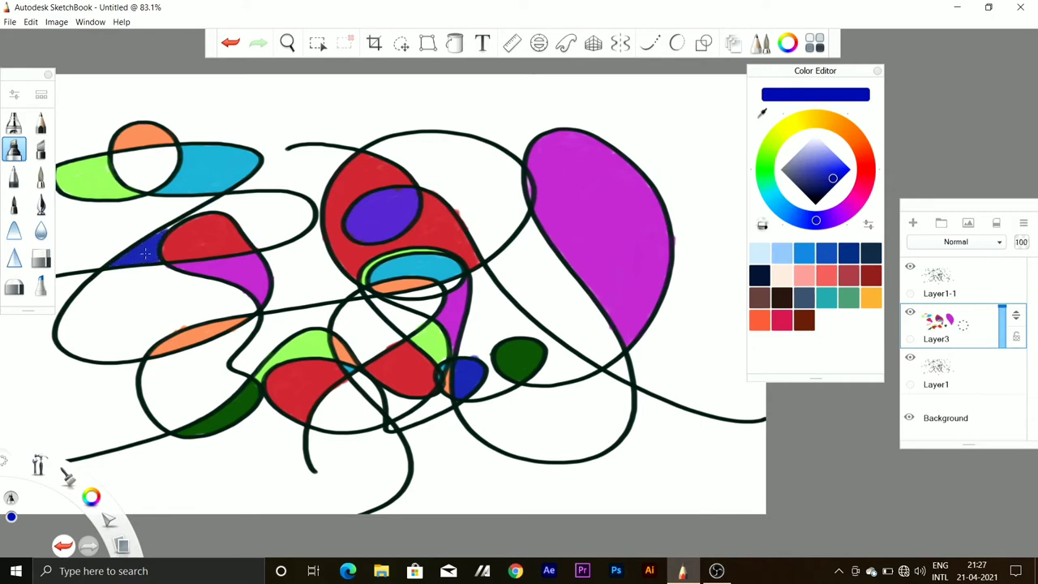
mouse_move(144, 254)
left_mouse_down()
mouse_move(280, 203)
mouse_move(312, 213)
left_mouse_up()
left_click(855, 201)
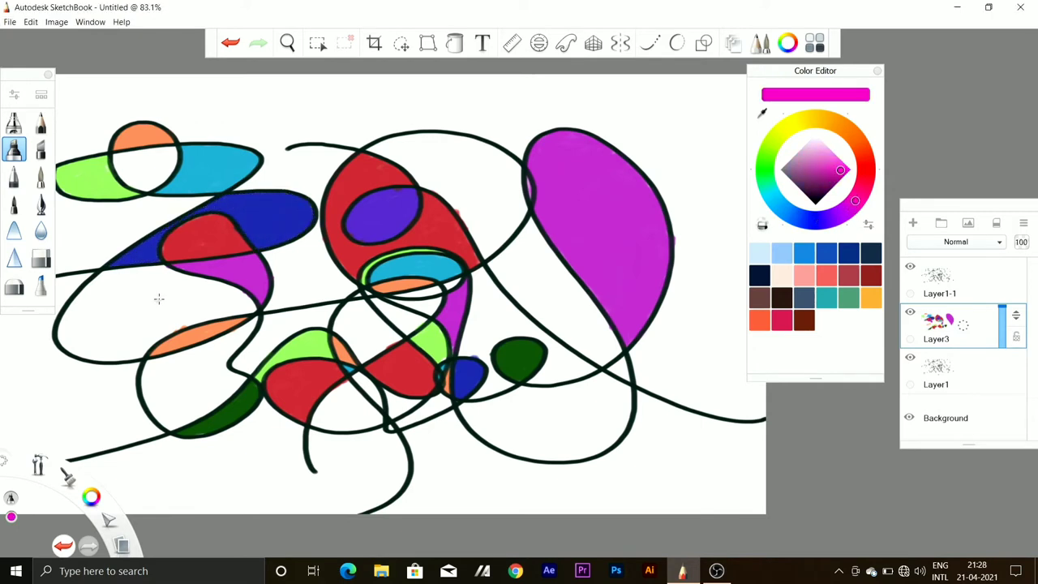
mouse_move(231, 341)
left_mouse_down()
mouse_move(154, 369)
mouse_move(148, 393)
left_mouse_up()
Fill the area above the red shape pale yellow, then select bright green
left_click(830, 118)
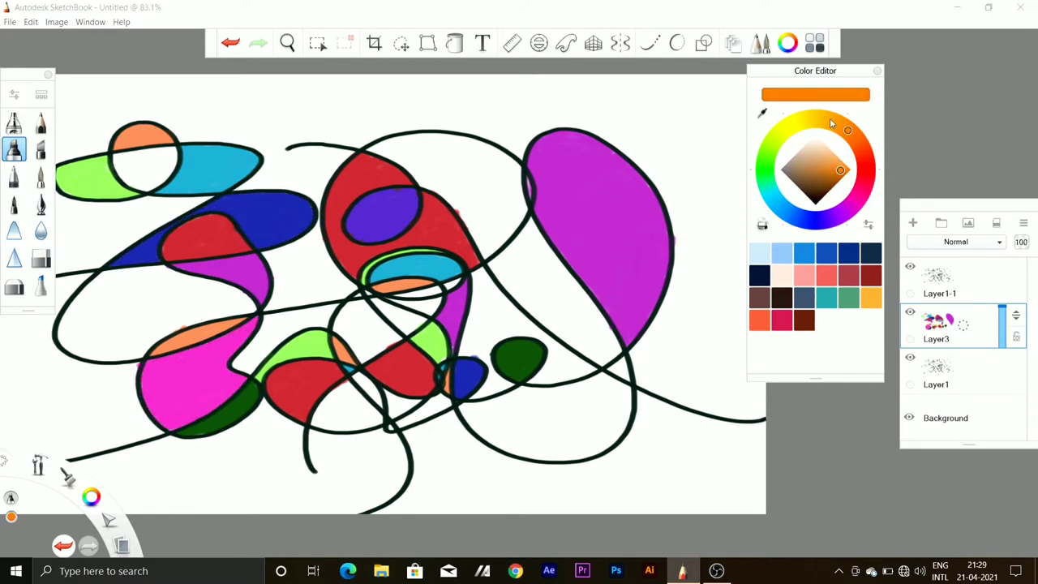
left_click(793, 124)
mouse_move(369, 150)
left_mouse_down()
mouse_move(486, 227)
mouse_move(464, 129)
mouse_move(477, 180)
left_mouse_up()
left_click(764, 166)
left_click(847, 170)
Fill a central region and the large left lobe bright green, and a central loop pink
left_click_drag(491, 260, 608, 349)
left_click_drag(512, 243, 587, 326)
mouse_move(170, 271)
left_mouse_down()
mouse_move(97, 276)
mouse_move(89, 316)
mouse_move(162, 341)
mouse_move(81, 347)
mouse_move(244, 308)
left_mouse_up()
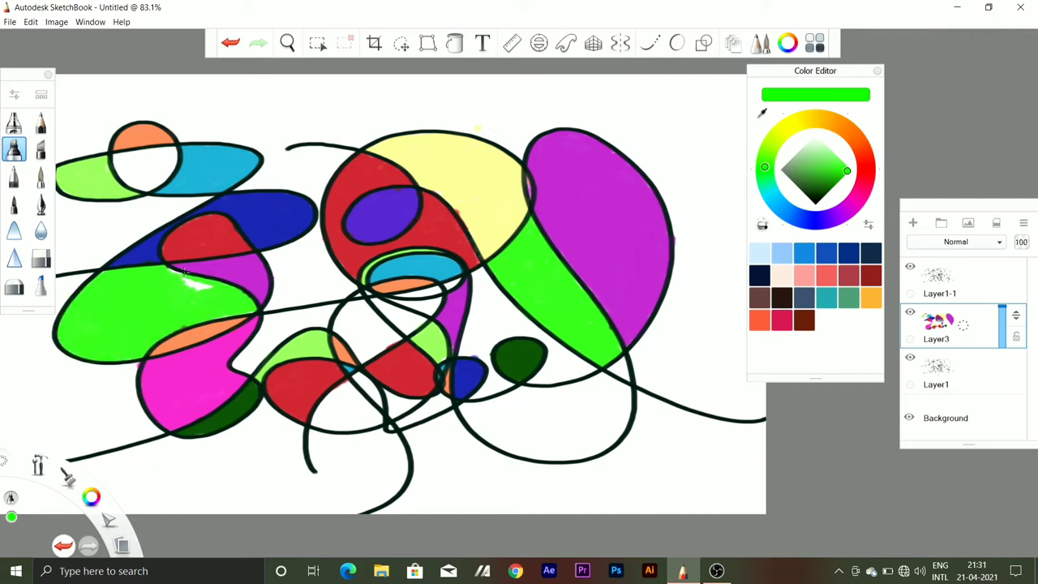
left_click(838, 216)
left_click_drag(352, 324, 374, 345)
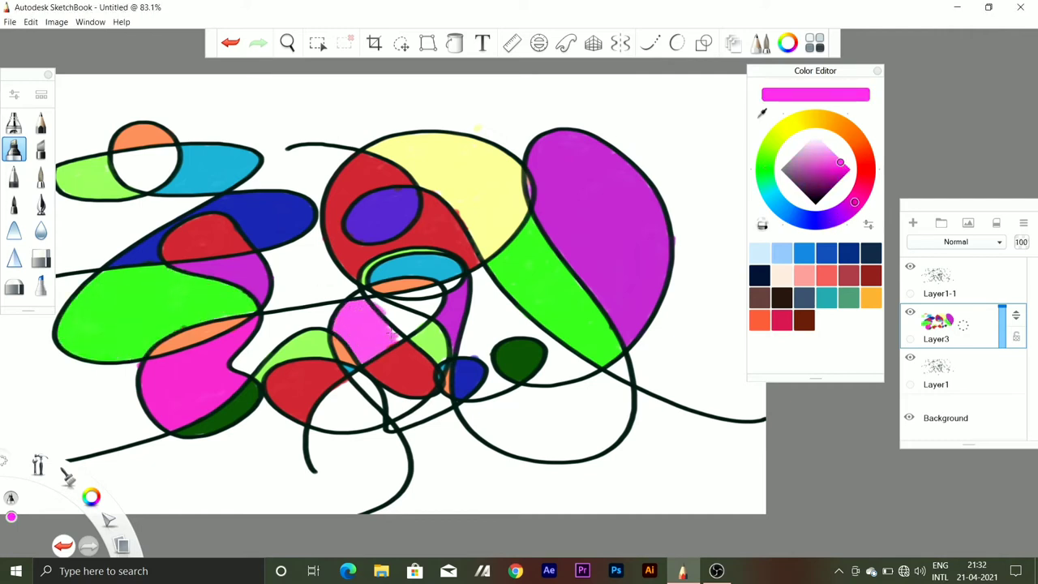
mouse_move(855, 202)
left_mouse_down()
mouse_move(767, 195)
mouse_move(866, 172)
left_mouse_up()
Paint red into a small central loop and the orange circle's lens, then fill two lobes yellow
left_click(823, 190)
left_click(850, 169)
left_click_drag(383, 312, 411, 321)
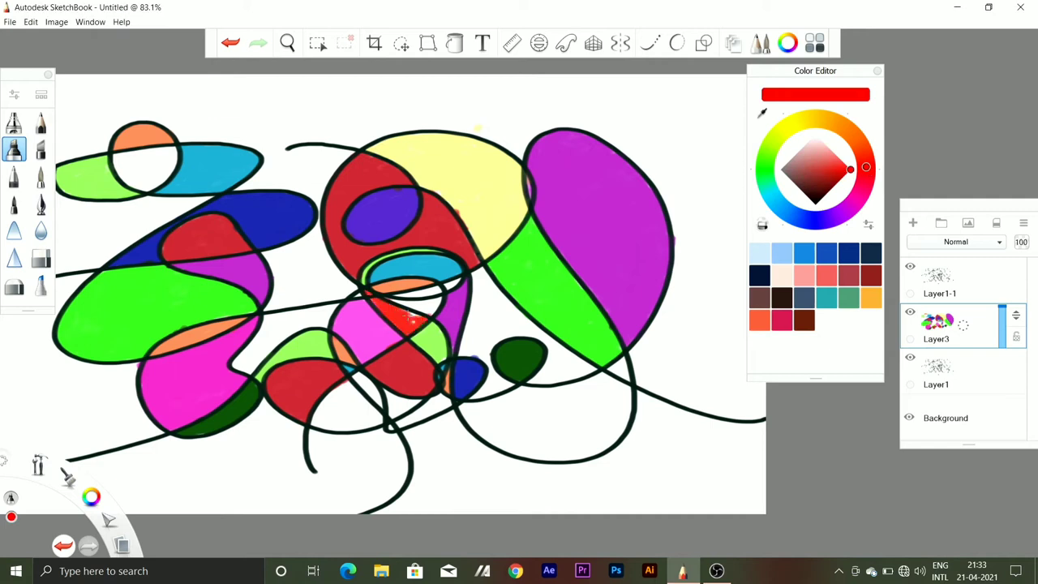
left_click_drag(122, 167, 163, 150)
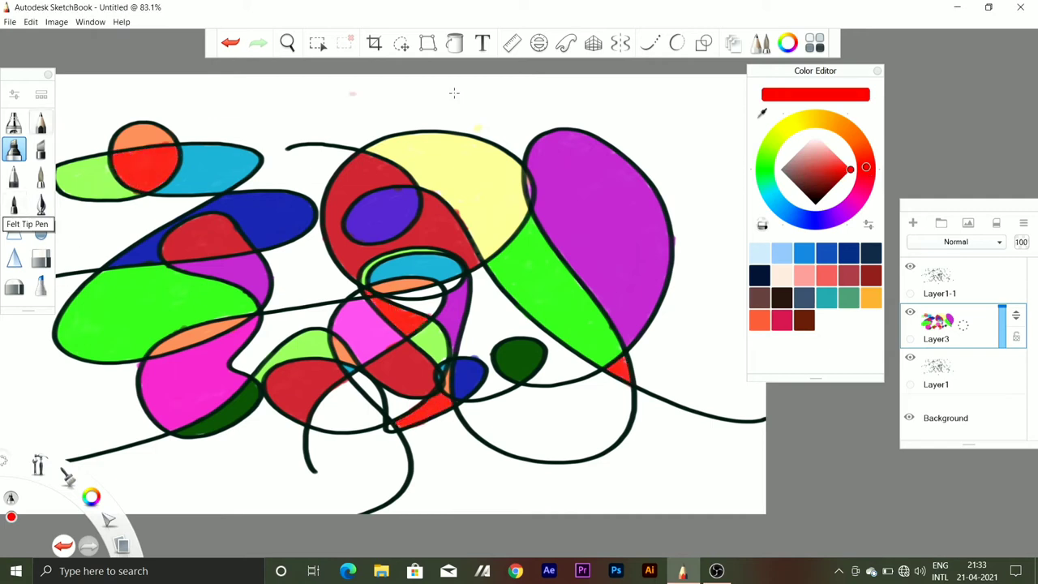
left_click_drag(867, 167, 793, 124)
mouse_move(466, 398)
left_mouse_down()
mouse_move(592, 389)
mouse_move(519, 450)
mouse_move(628, 418)
left_mouse_up()
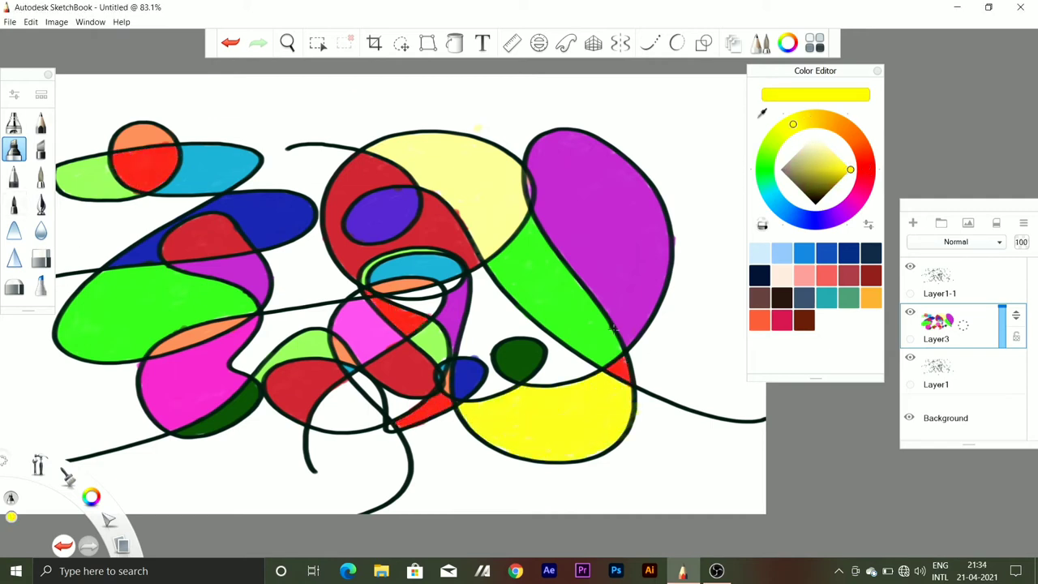
left_click_drag(237, 366, 335, 307)
Fill the bottom-centre loop cyan and two small gaps navy
left_click_drag(793, 124, 774, 198)
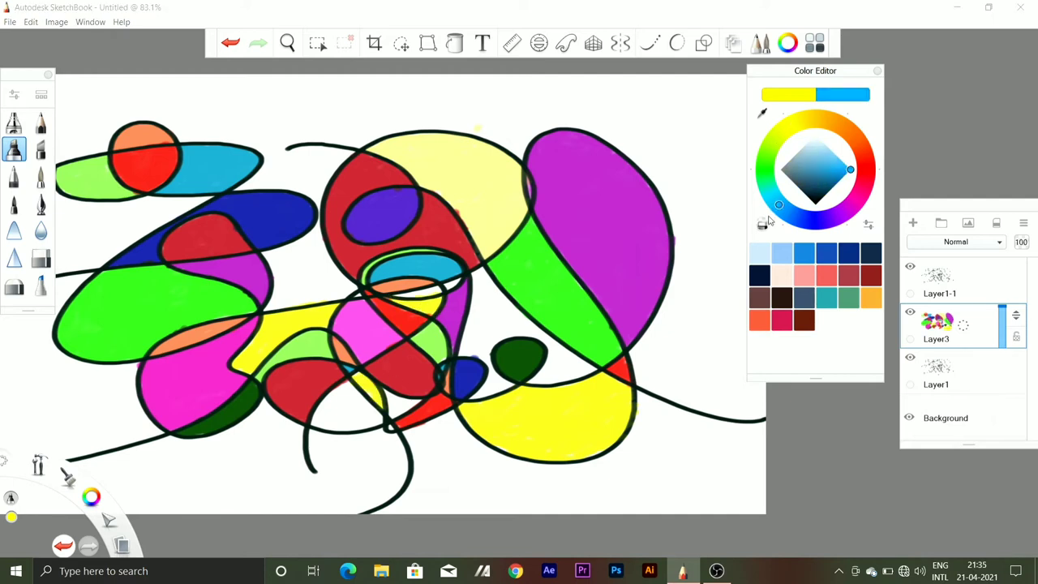
left_click_drag(320, 388, 381, 420)
left_click(848, 253)
left_click_drag(393, 294, 442, 288)
left_click_drag(382, 396, 411, 406)
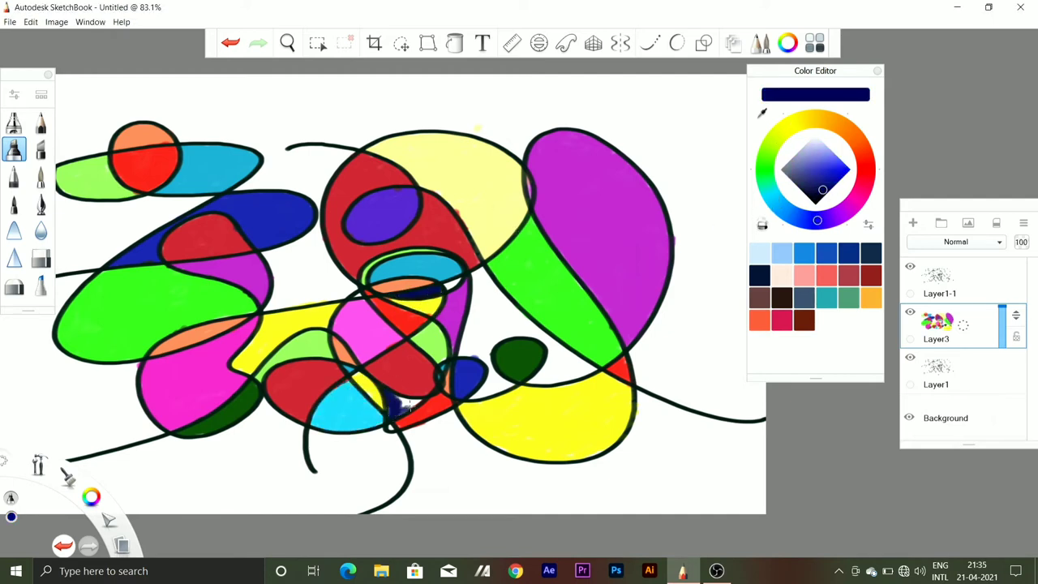
left_click_drag(866, 180, 858, 196)
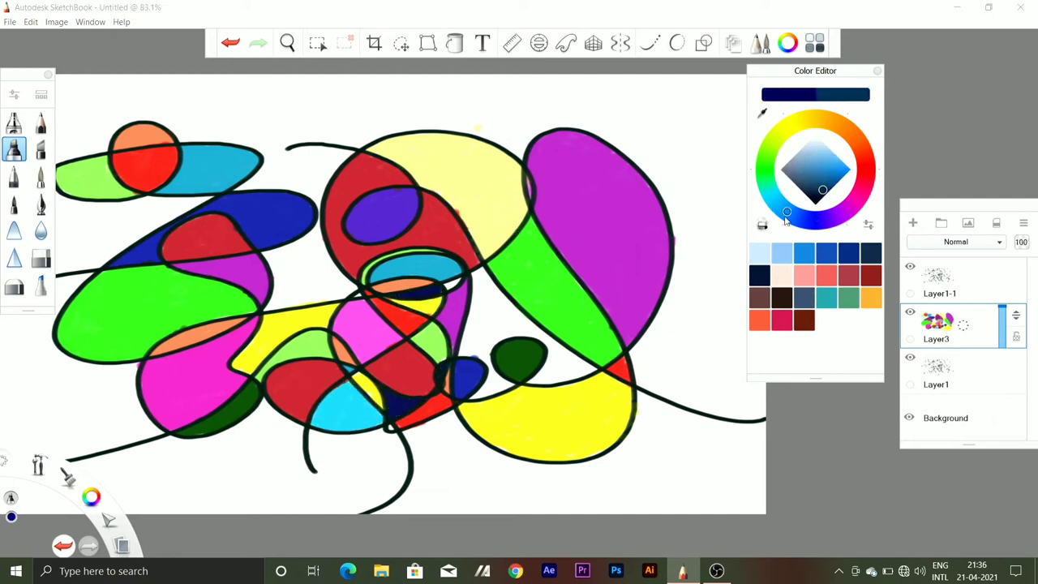
Undo the brown shading on the orange circle and set up an airbrush in Brush Properties
left_click(850, 169)
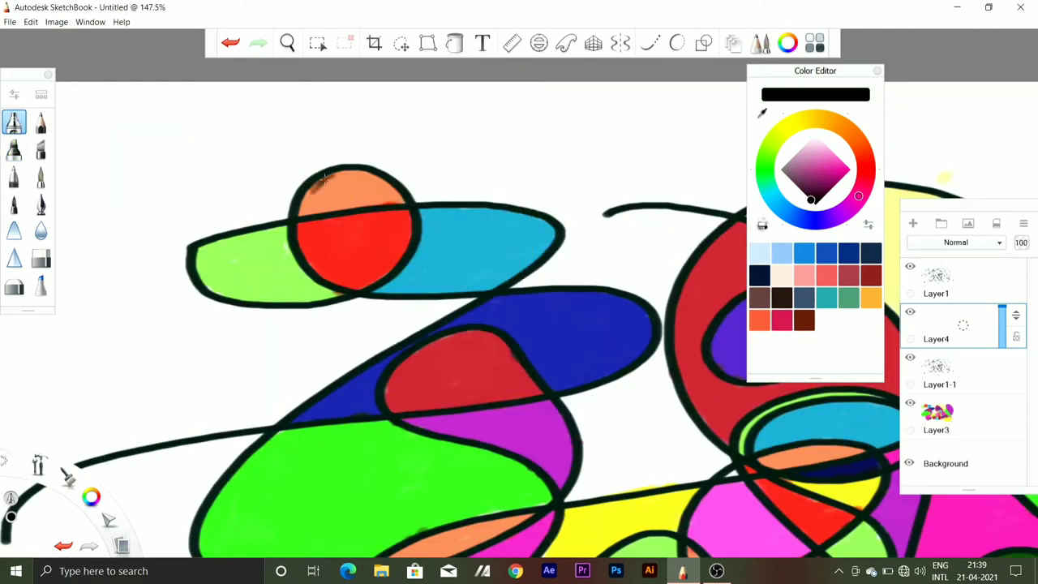
key("ctrl+z")
left_click(14, 95)
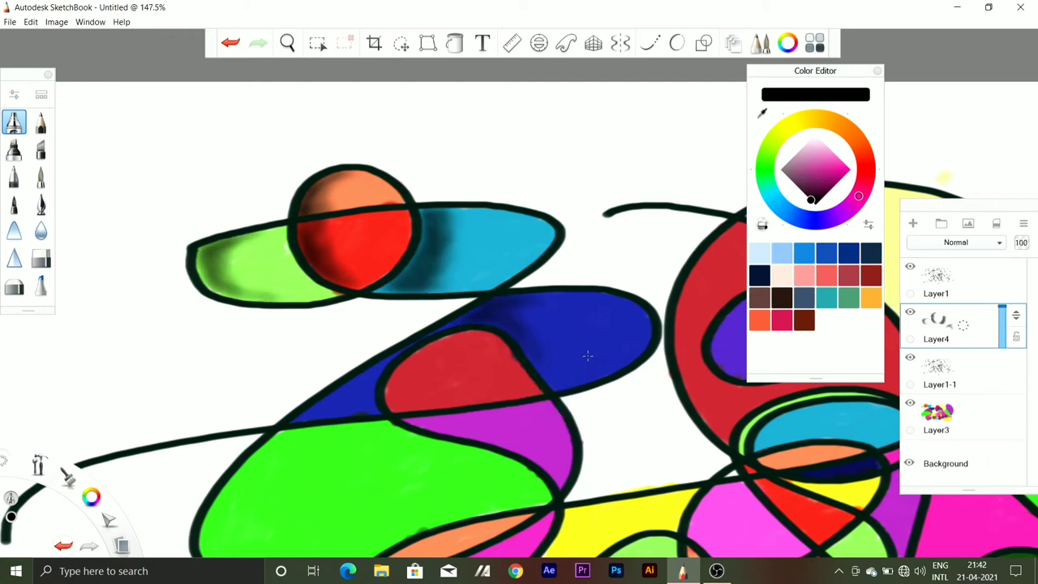
Airbrush soft black shading along the edges of the dark-blue, green and magenta shapes
left_click_drag(378, 369, 312, 414)
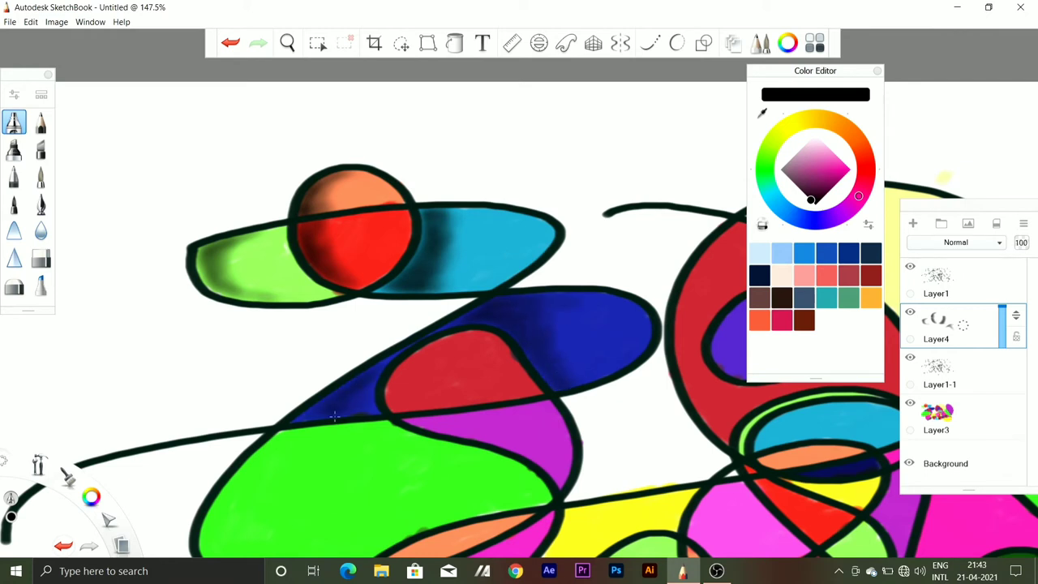
left_click_drag(207, 256, 240, 290)
left_click_drag(412, 295, 374, 151)
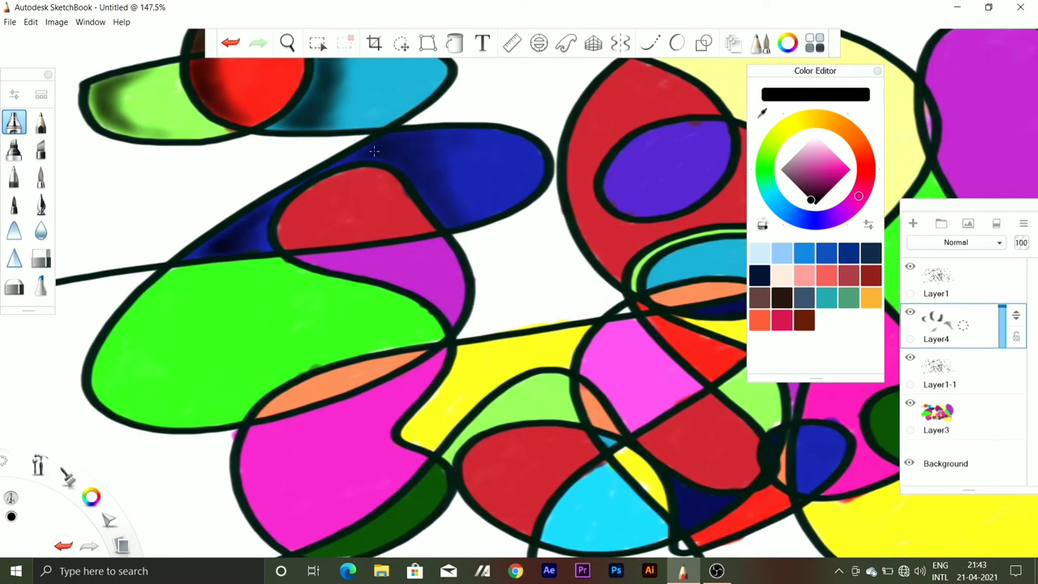
mouse_move(201, 289)
left_mouse_down()
mouse_move(175, 267)
mouse_move(110, 341)
mouse_move(162, 280)
mouse_move(108, 353)
mouse_move(101, 398)
mouse_move(122, 418)
mouse_move(219, 418)
mouse_move(145, 350)
mouse_move(267, 268)
mouse_move(105, 365)
mouse_move(130, 389)
mouse_move(172, 326)
mouse_move(110, 369)
mouse_move(120, 395)
left_mouse_up()
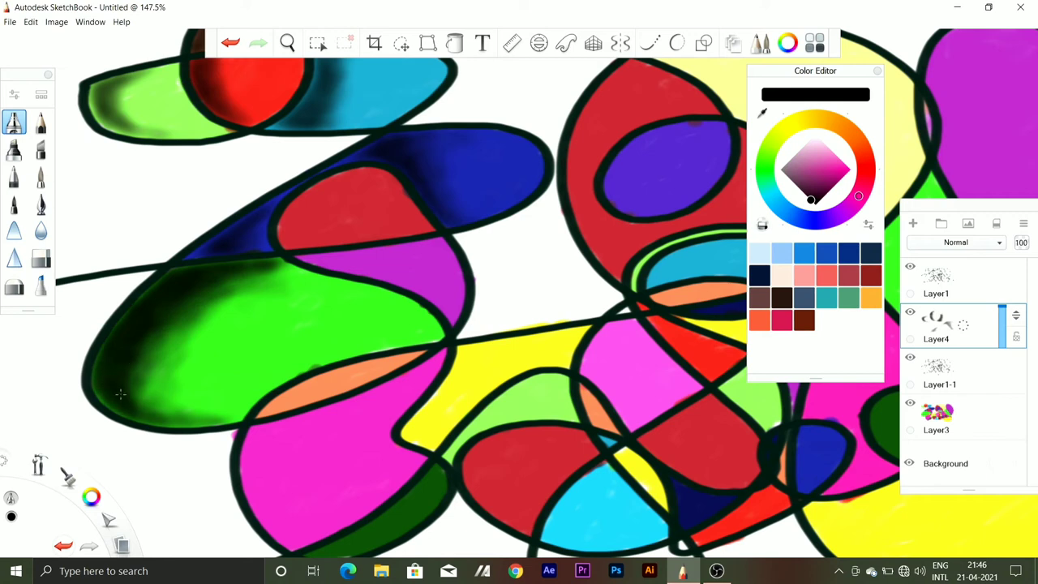
mouse_move(147, 330)
left_mouse_down()
mouse_move(151, 406)
mouse_move(154, 349)
left_mouse_up()
mouse_move(308, 248)
left_mouse_down()
mouse_move(438, 259)
mouse_move(367, 267)
mouse_move(438, 276)
mouse_move(422, 244)
left_mouse_up()
Shade the magenta area, the yellow shape's top-left, the cyan shape and the right red shape
left_click_drag(451, 394, 439, 256)
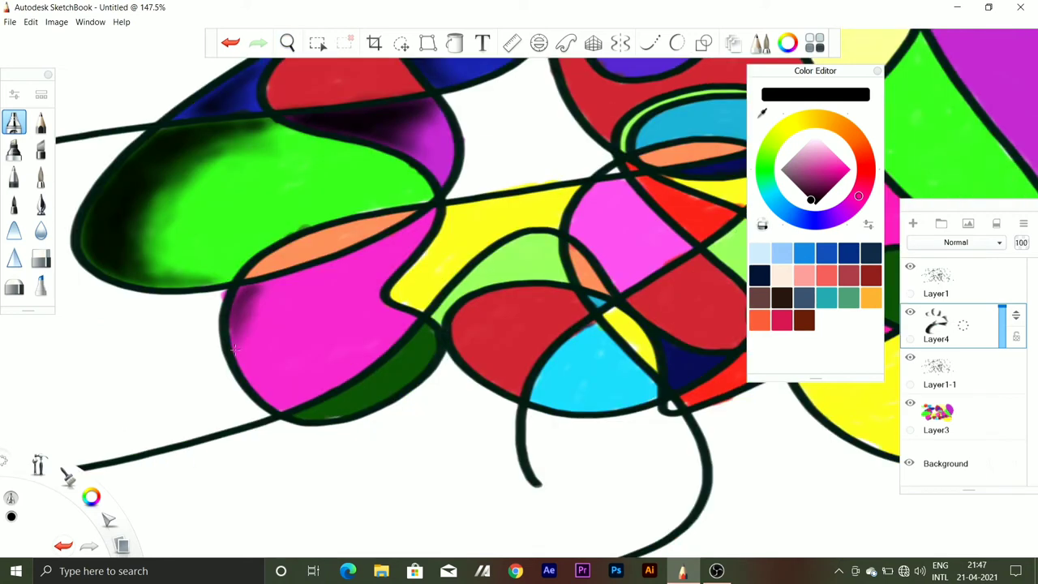
mouse_move(243, 308)
left_mouse_down()
mouse_move(367, 256)
mouse_move(236, 317)
mouse_move(422, 228)
mouse_move(243, 300)
mouse_move(234, 332)
mouse_move(251, 373)
left_mouse_up()
mouse_move(458, 213)
left_mouse_down()
mouse_move(406, 292)
mouse_move(511, 203)
mouse_move(490, 203)
mouse_move(422, 305)
left_mouse_up()
mouse_move(568, 332)
left_mouse_down()
mouse_move(535, 405)
mouse_move(600, 340)
mouse_move(542, 395)
mouse_move(585, 341)
left_mouse_up()
mouse_move(633, 275)
left_mouse_down()
mouse_move(722, 341)
mouse_move(641, 284)
mouse_move(681, 281)
left_mouse_up()
Darken the upper red shapes' edges and around the purple oval's right and lower edges
left_click_drag(617, 52, 464, 271)
mouse_move(486, 162)
left_mouse_down()
mouse_move(405, 170)
mouse_move(487, 182)
mouse_move(382, 292)
mouse_move(426, 172)
left_mouse_up()
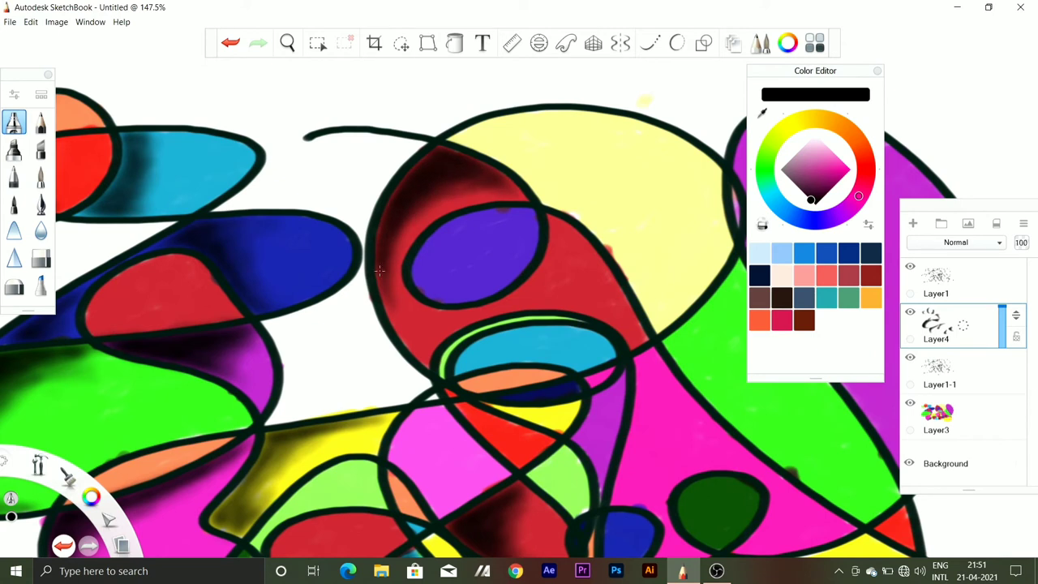
mouse_move(379, 270)
left_mouse_down()
mouse_move(434, 357)
mouse_move(463, 309)
mouse_move(438, 340)
left_mouse_up()
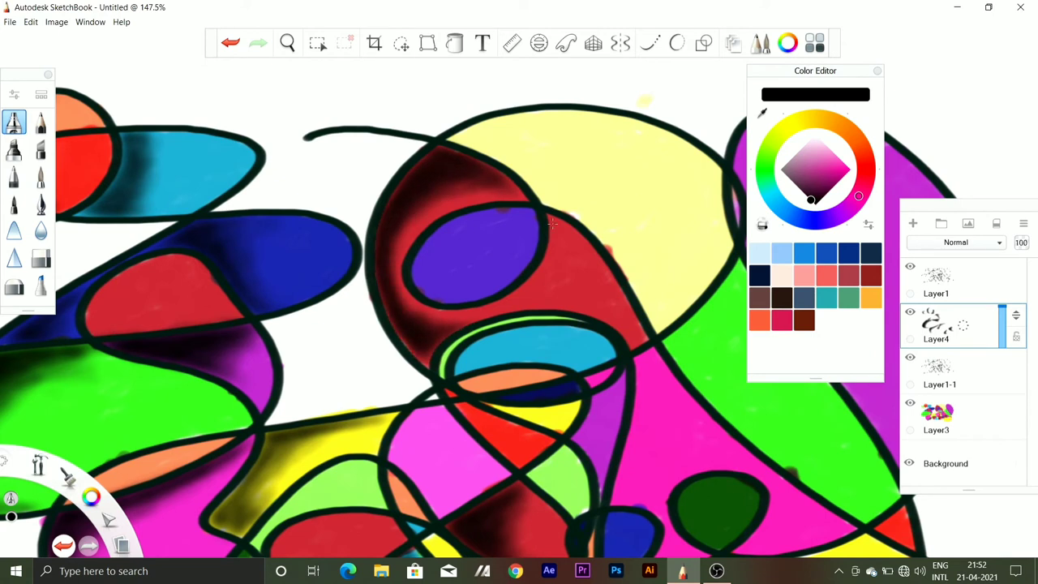
mouse_move(551, 224)
left_mouse_down()
mouse_move(568, 259)
mouse_move(487, 312)
mouse_move(559, 276)
mouse_move(540, 300)
mouse_move(555, 308)
mouse_move(424, 361)
left_mouse_up()
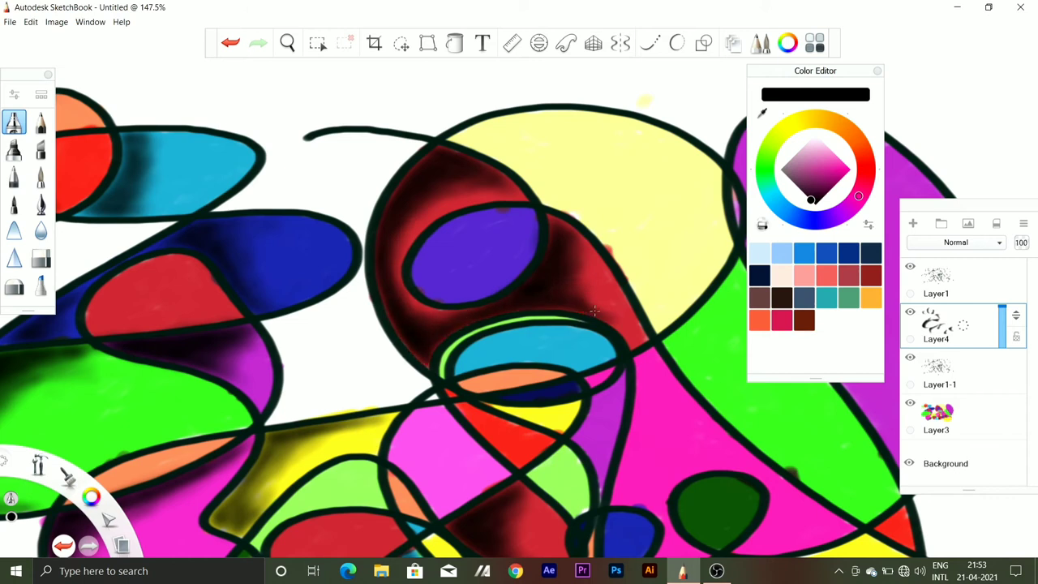
mouse_move(595, 311)
left_mouse_down()
mouse_move(584, 268)
mouse_move(409, 166)
left_mouse_up()
mouse_move(430, 292)
left_mouse_down()
mouse_move(418, 357)
mouse_move(418, 333)
left_mouse_up()
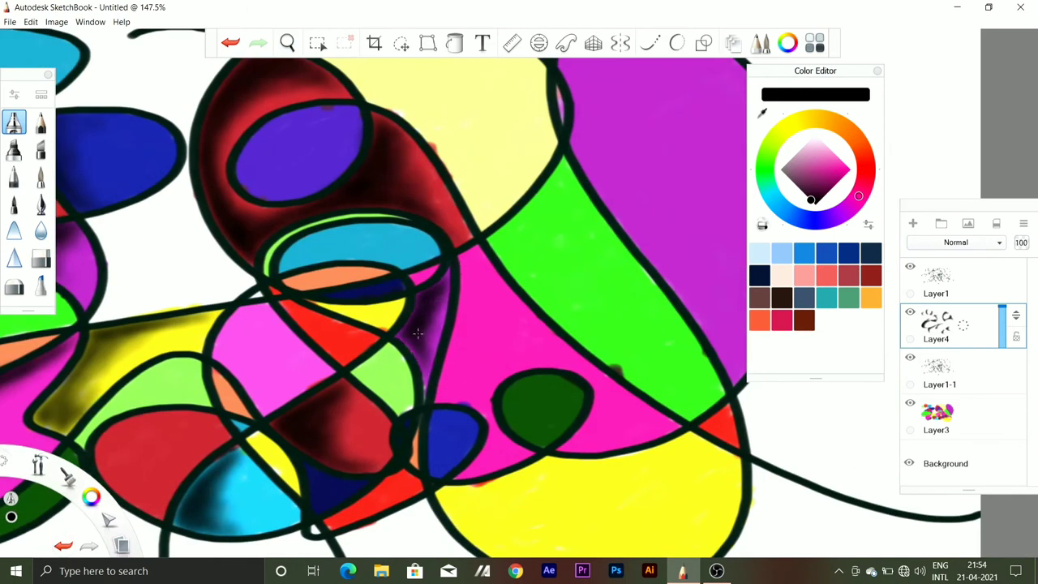
Shade the magenta areas beside the cyan and green ovals, undoing one unwanted stroke
mouse_move(465, 258)
left_mouse_down()
mouse_move(446, 397)
mouse_move(478, 280)
mouse_move(497, 282)
mouse_move(442, 405)
mouse_move(485, 306)
left_mouse_up()
mouse_move(466, 397)
left_mouse_down()
mouse_move(490, 369)
mouse_move(503, 321)
mouse_move(486, 454)
mouse_move(496, 451)
left_mouse_up()
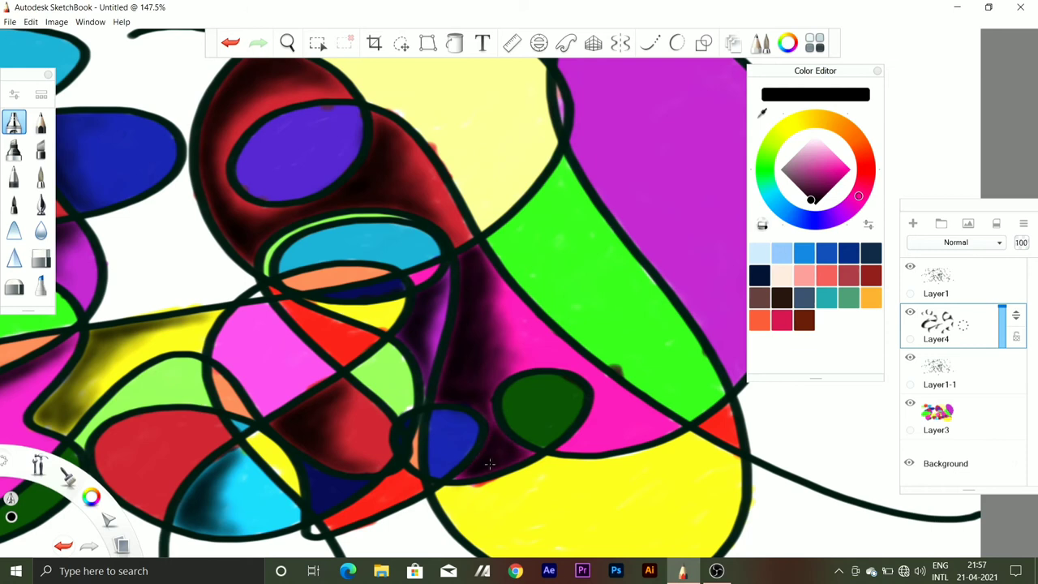
mouse_move(603, 423)
left_mouse_down()
mouse_move(616, 406)
mouse_move(592, 381)
mouse_move(649, 426)
left_mouse_up()
key("space")
left_click_drag(534, 313, 460, 398)
mouse_move(519, 170)
left_mouse_down()
mouse_move(600, 114)
mouse_move(494, 182)
mouse_move(508, 150)
mouse_move(568, 211)
left_mouse_up()
left_click_drag(568, 114, 511, 236)
key("ctrl+z")
key("ctrl+z")
key("ctrl+z")
key("ctrl+z")
Darken the green area along its black outline, then zoom out
mouse_move(454, 317)
left_mouse_down()
mouse_move(493, 260)
mouse_move(425, 341)
mouse_move(462, 378)
left_mouse_up()
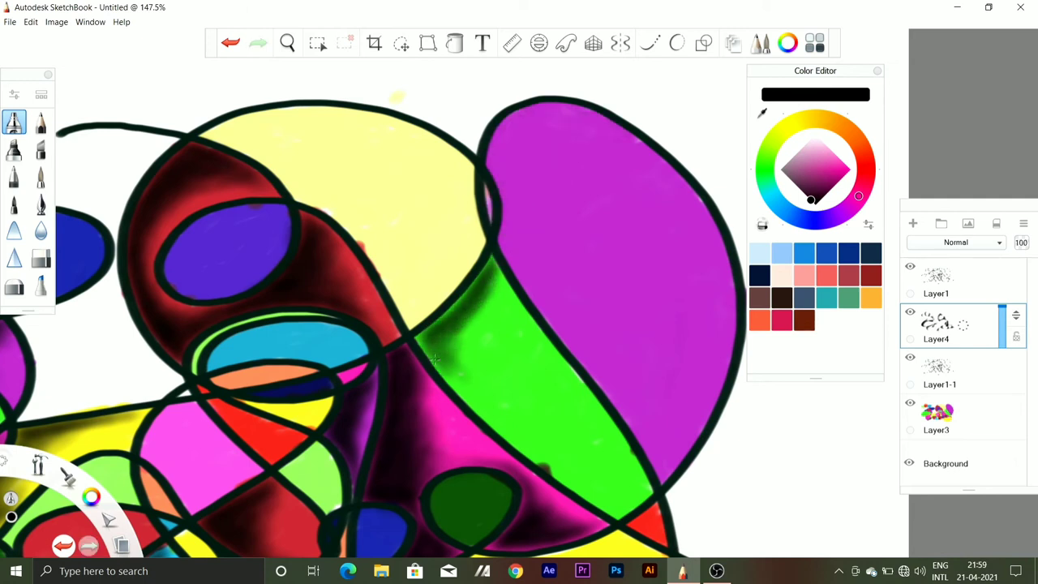
left_click_drag(478, 284, 442, 414)
mouse_move(487, 337)
left_mouse_down()
mouse_move(452, 345)
mouse_move(483, 284)
left_mouse_up()
mouse_move(458, 349)
left_mouse_down()
mouse_move(454, 405)
mouse_move(503, 438)
mouse_move(458, 366)
mouse_move(568, 486)
left_mouse_up()
left_click_drag(487, 341, 601, 487)
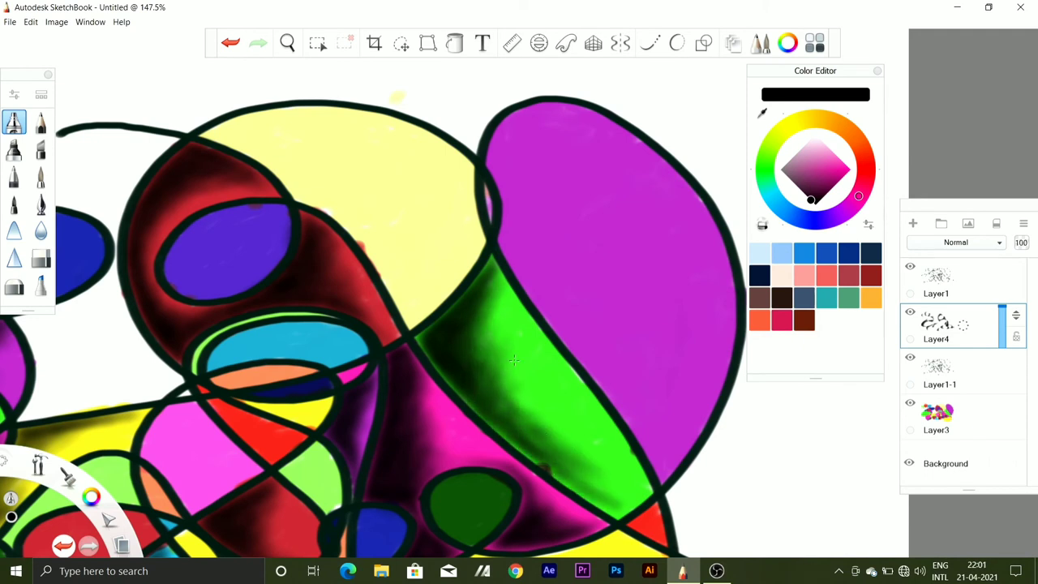
left_click_drag(527, 406, 616, 503)
Switch to white and airbrush highlights onto the purple oval and the blue shape
scroll(533, 458, "down", 5)
left_click(812, 137)
scroll(527, 261, "up", 10)
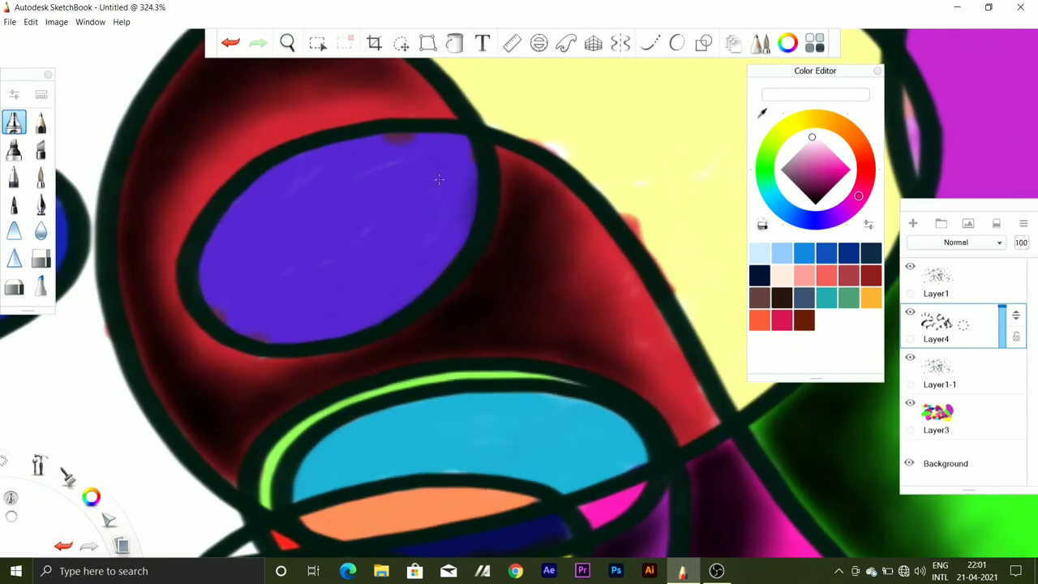
mouse_move(454, 154)
left_mouse_down()
mouse_move(349, 308)
mouse_move(314, 311)
mouse_move(454, 146)
left_mouse_up()
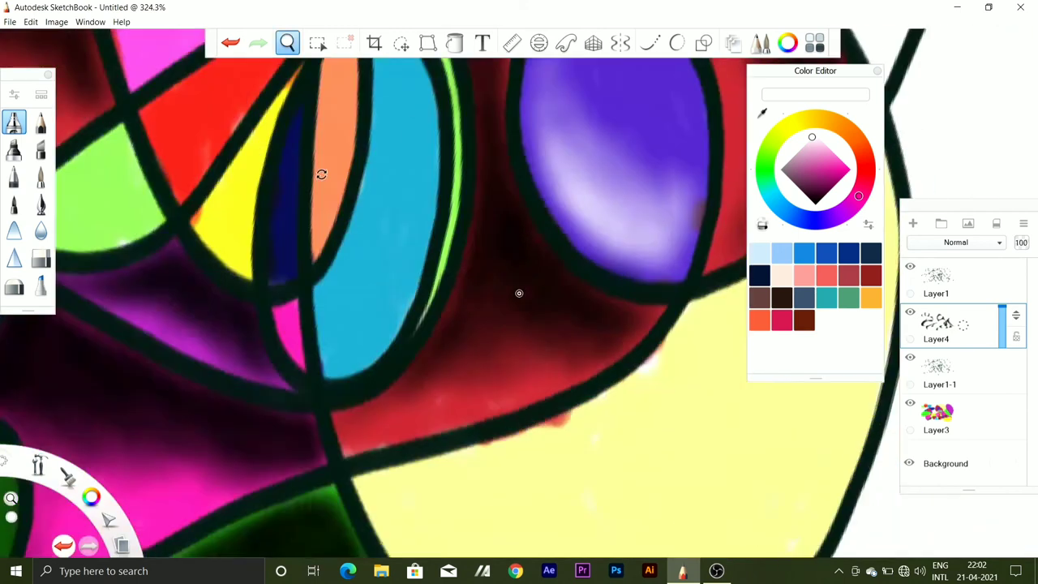
left_click_drag(519, 479, 422, 251)
mouse_move(487, 186)
left_mouse_down()
mouse_move(423, 252)
mouse_move(495, 180)
left_mouse_up()
left_click_drag(406, 254, 341, 388)
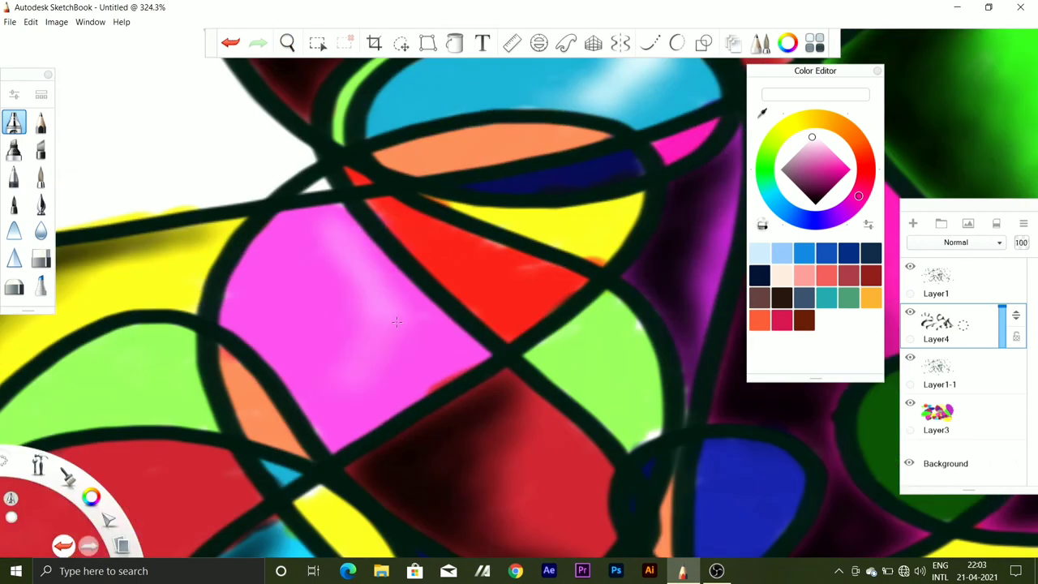
Add pale highlights to the pink, red, green, yellow and orange shapes
left_click_drag(426, 301, 326, 422)
mouse_move(436, 275)
left_mouse_down()
mouse_move(367, 383)
mouse_move(340, 284)
left_mouse_up()
left_click_drag(552, 252, 486, 332)
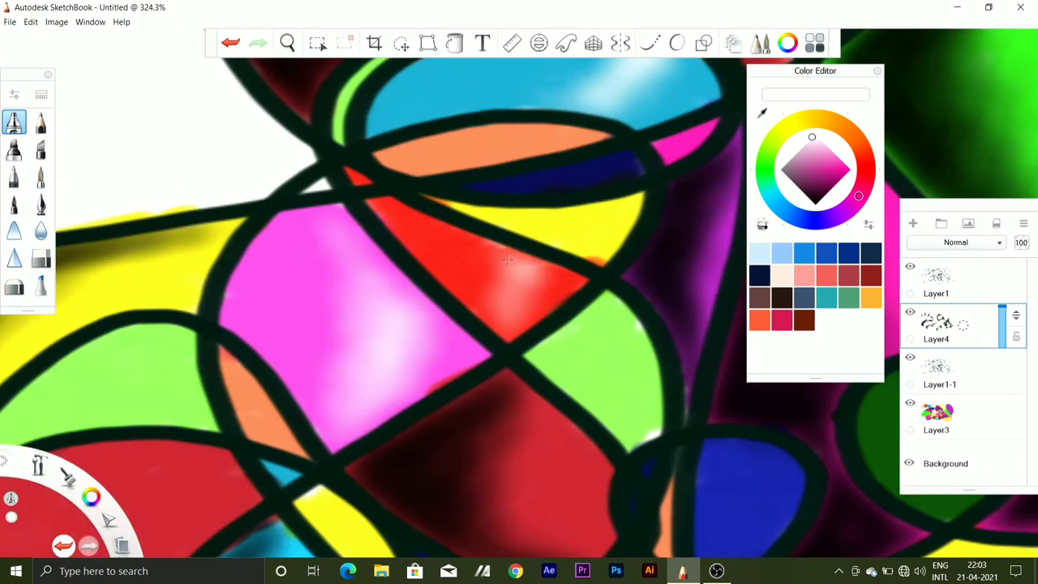
left_click_drag(632, 422, 614, 333)
left_click_drag(542, 216, 597, 231)
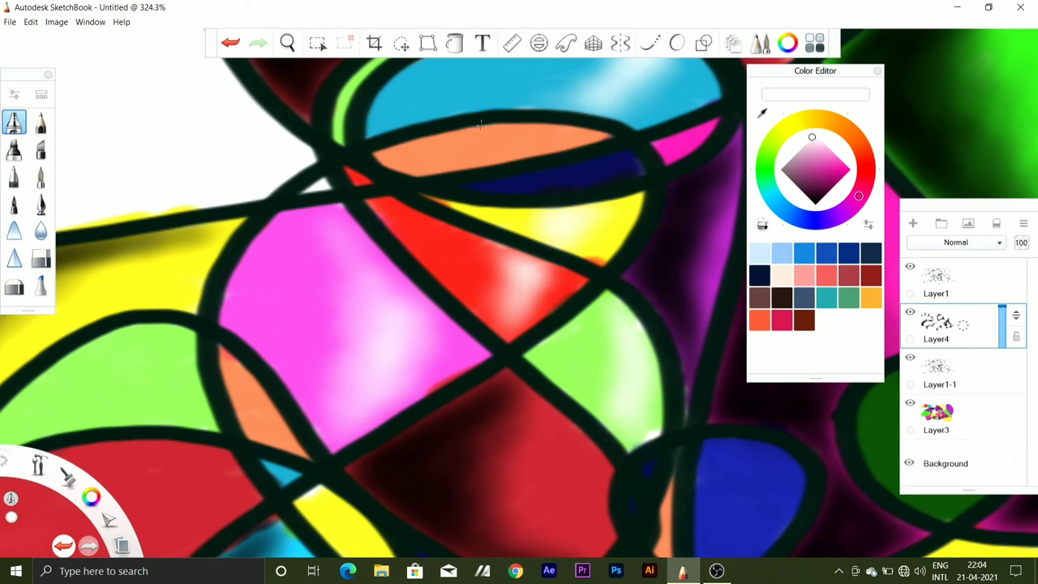
left_click_drag(572, 138, 486, 155)
Airbrush a soft light band over the red regions, then fit the drawing to the window
left_click_drag(378, 248, 513, 173)
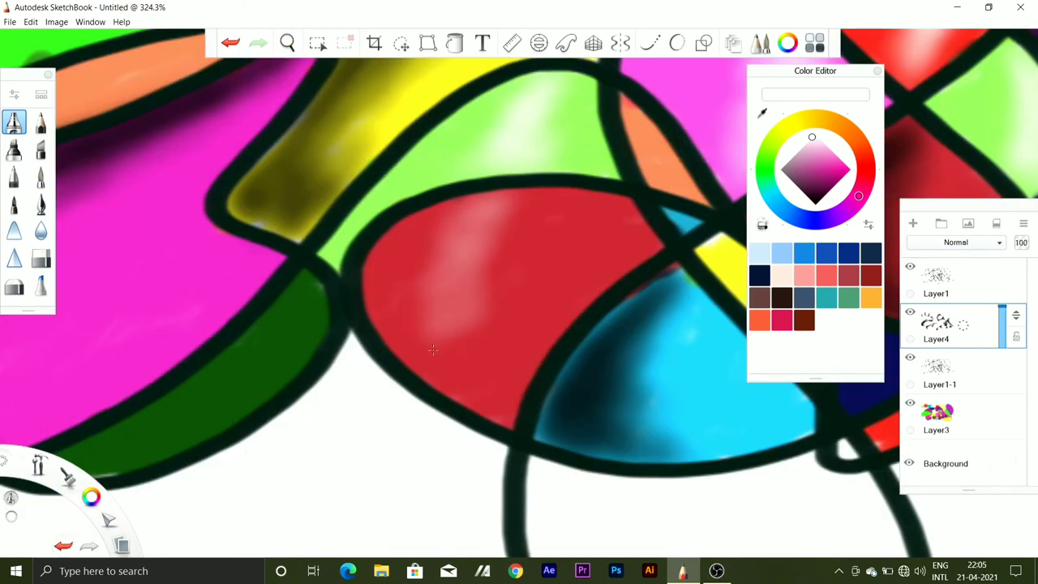
mouse_move(487, 340)
left_mouse_down()
mouse_move(535, 211)
mouse_move(503, 341)
mouse_move(498, 271)
mouse_move(519, 414)
left_mouse_up()
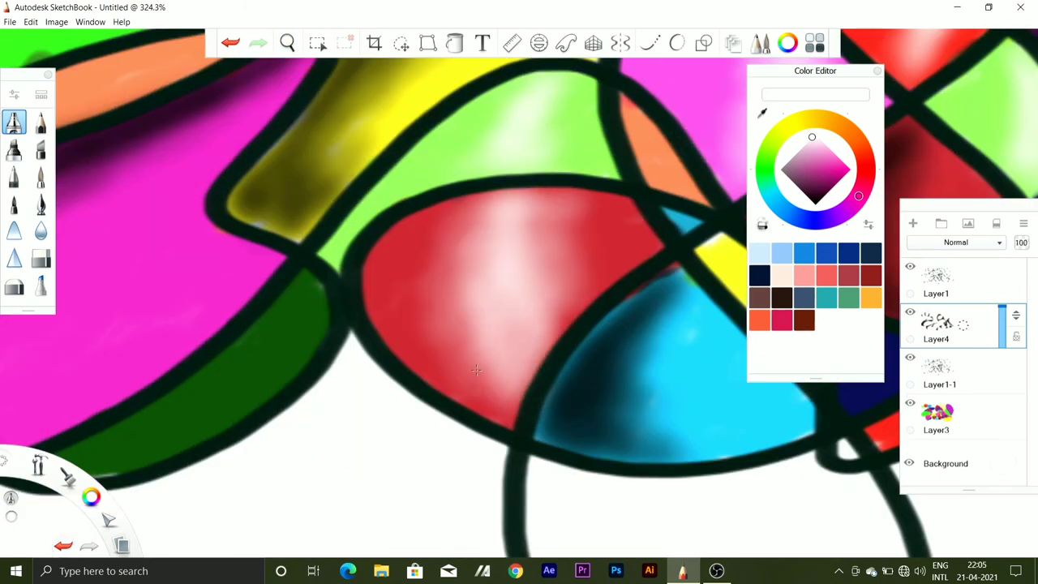
mouse_move(511, 203)
left_mouse_down()
mouse_move(552, 333)
mouse_move(479, 199)
left_mouse_up()
mouse_move(543, 247)
left_mouse_down()
mouse_move(472, 204)
mouse_move(503, 300)
mouse_move(421, 162)
mouse_move(456, 191)
mouse_move(487, 260)
left_mouse_up()
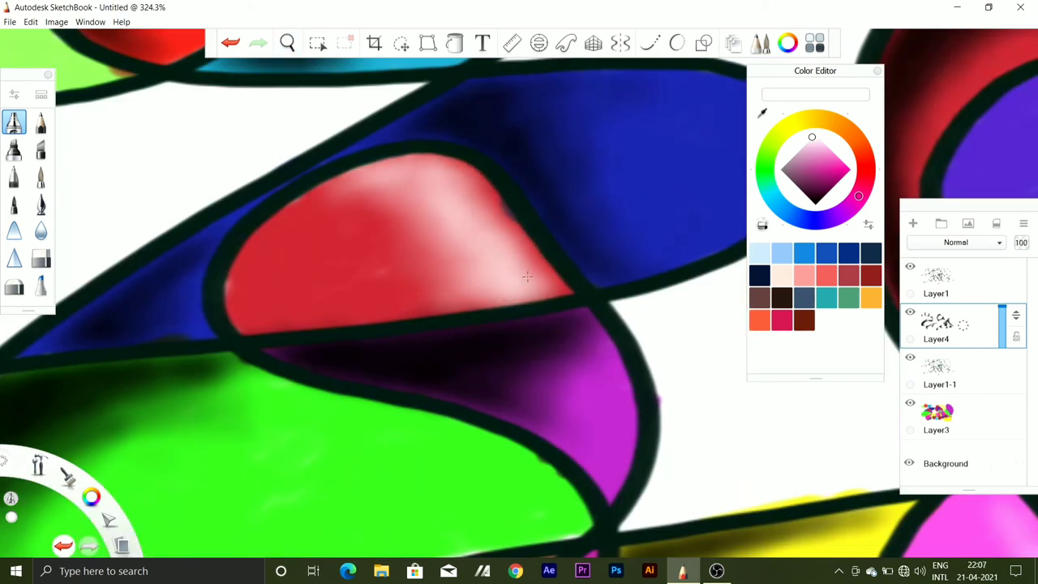
key("Home")
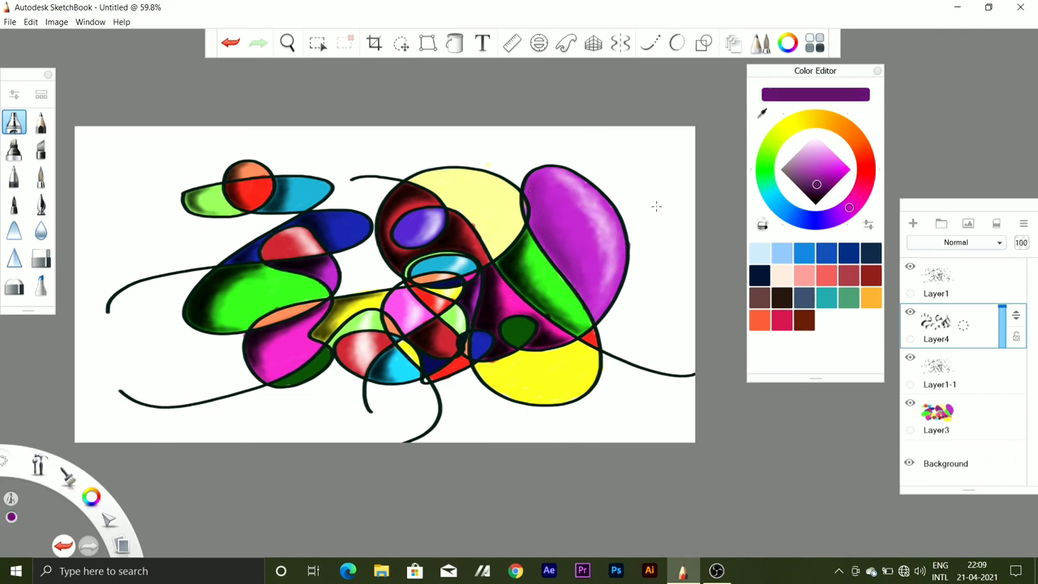
Try dark indigo, teal and red colours before settling on near-white
left_click(398, 235, "alt")
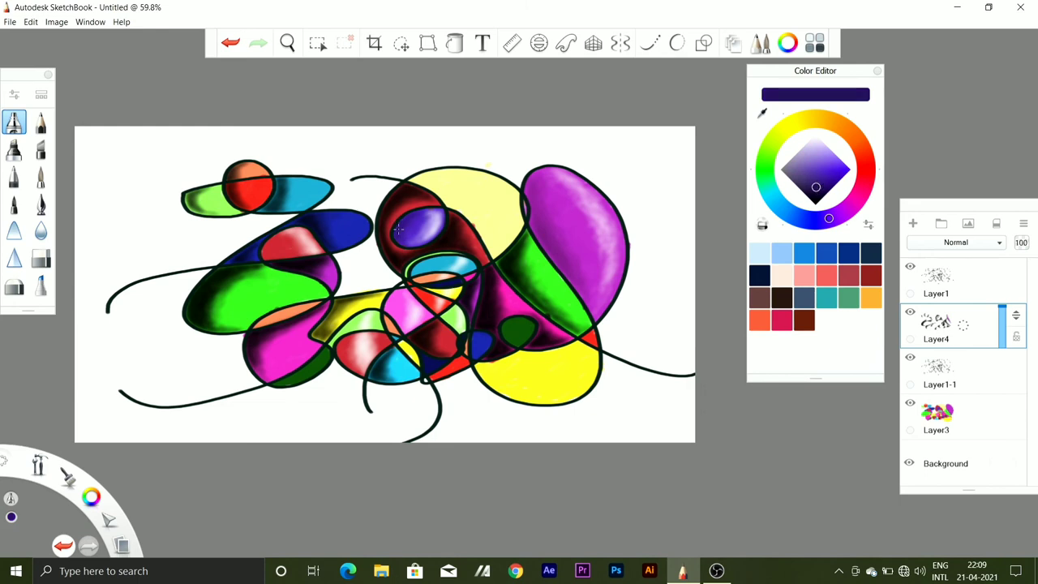
left_click(432, 259, "alt")
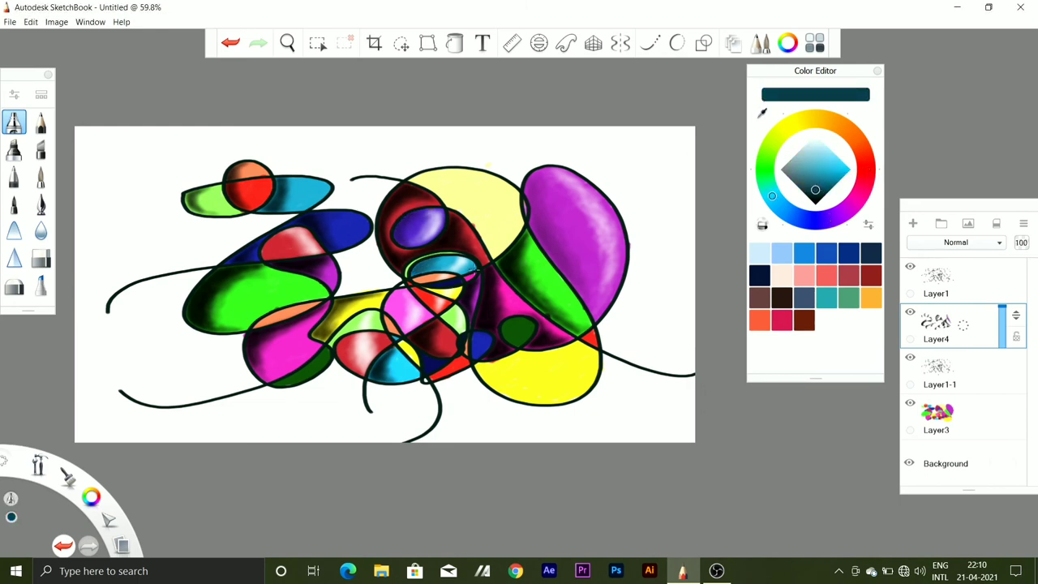
left_click(321, 265, "alt")
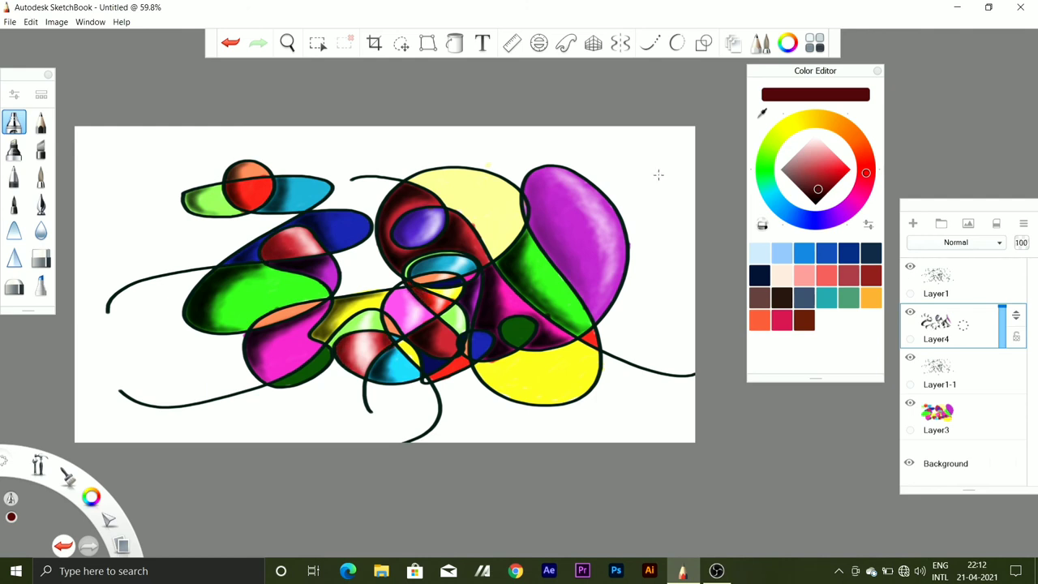
left_click(816, 138)
Switch to the Hard Eraser and shrink it to a small size
left_click(40, 257)
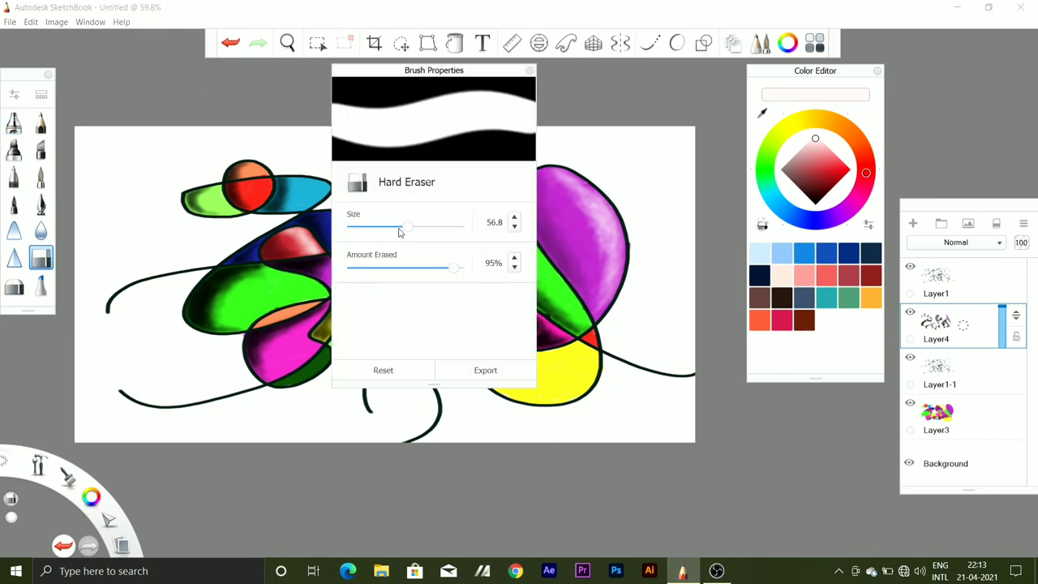
left_click_drag(399, 227, 360, 227)
left_click(937, 280)
Erase the stray line ends at the left and bottom edges on Layer1 and Layer1-1
left_click(40, 257)
left_click(937, 369)
left_click_drag(118, 292, 171, 272)
left_click_drag(120, 394, 154, 412)
left_click(937, 280)
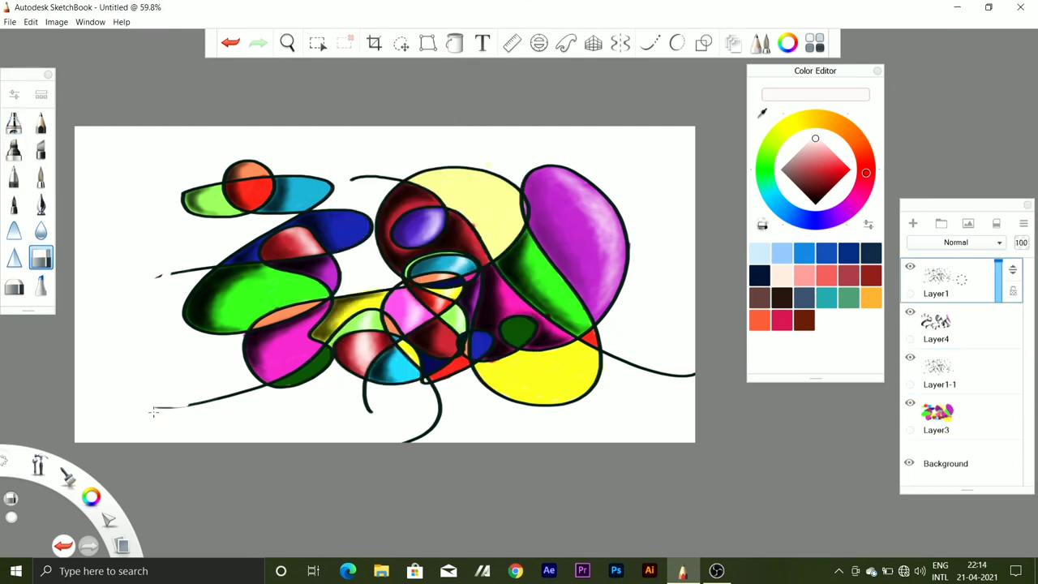
left_click(937, 369)
left_click_drag(365, 396, 436, 404)
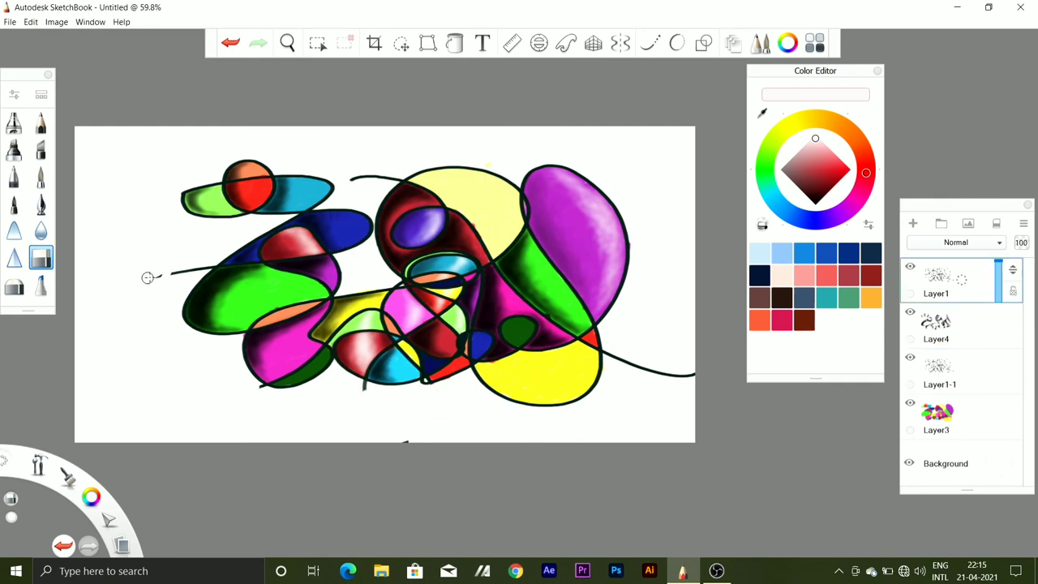
left_click_drag(148, 277, 191, 270)
left_click(937, 369)
Add a new layer above Background and fill it solid black with the Marker brush
left_click(913, 225)
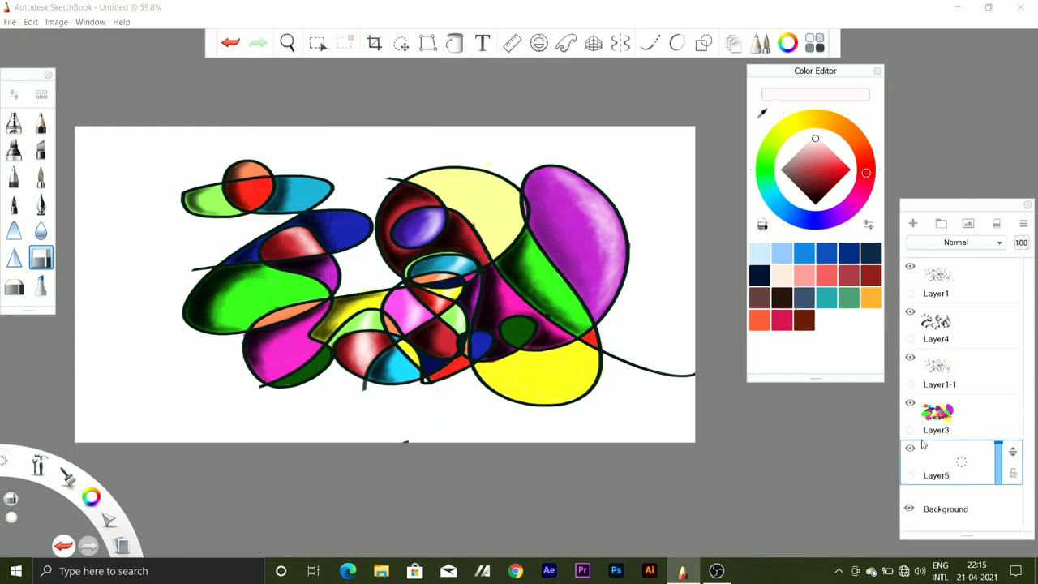
left_click(41, 150)
mouse_move(97, 268)
left_mouse_down()
mouse_move(258, 138)
mouse_move(649, 414)
left_mouse_up()
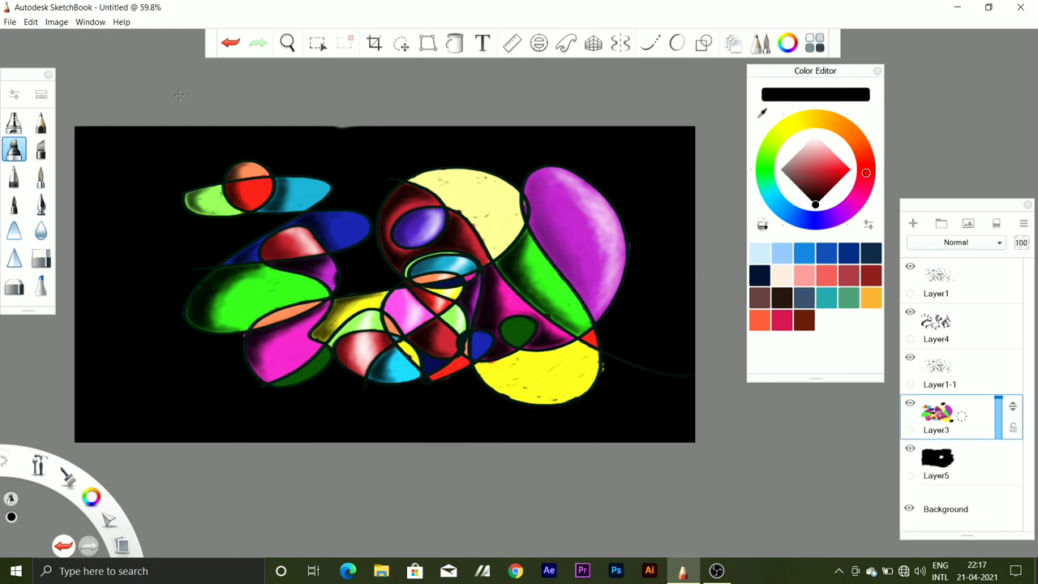
Add another layer at the top of the stack and choose yellow as the colour
left_click(878, 72)
left_click(913, 223)
left_click_drag(1013, 407, 1013, 276)
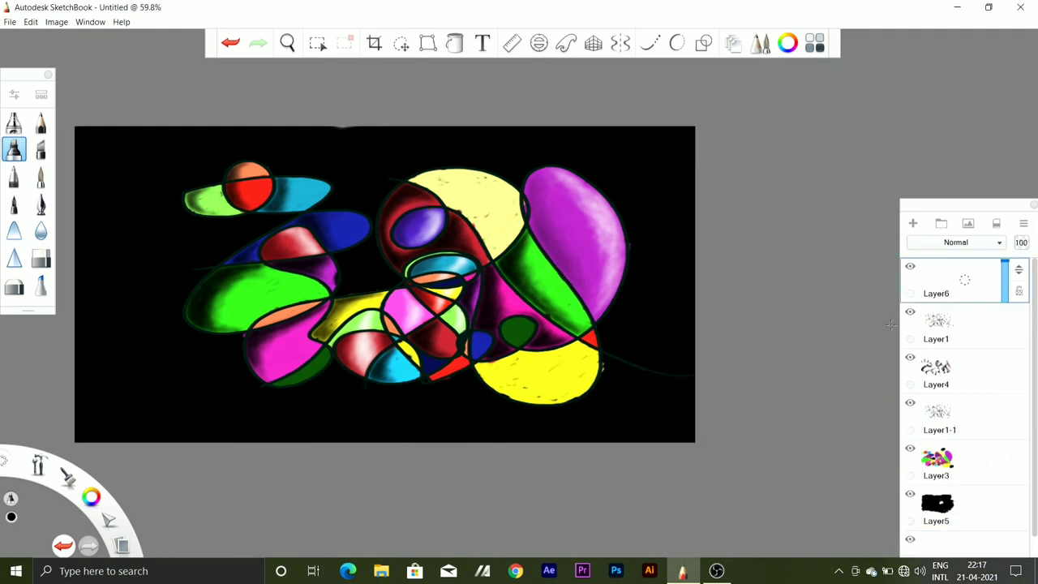
left_click(788, 42)
left_click(469, 210, "alt")
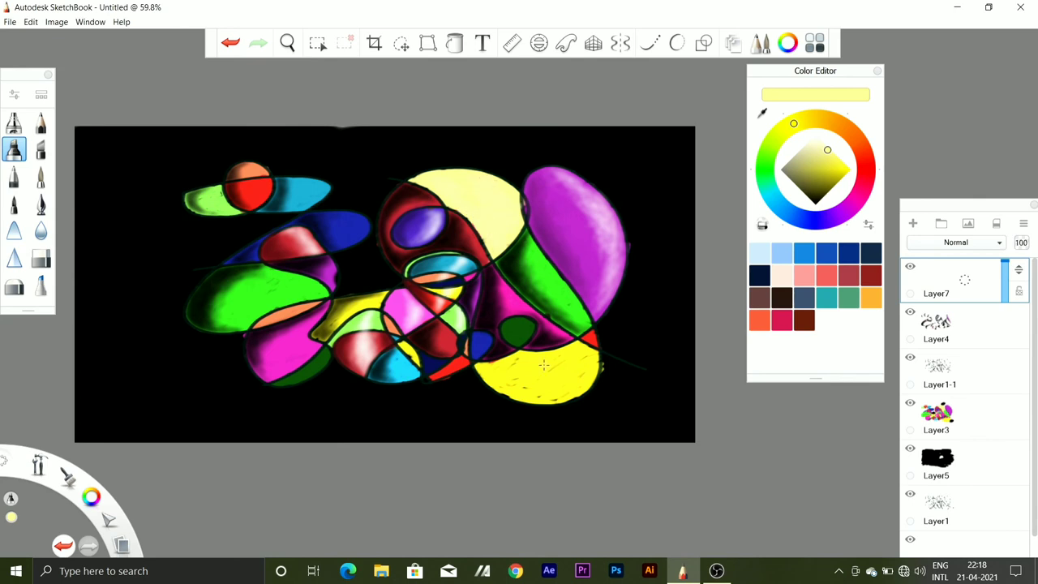